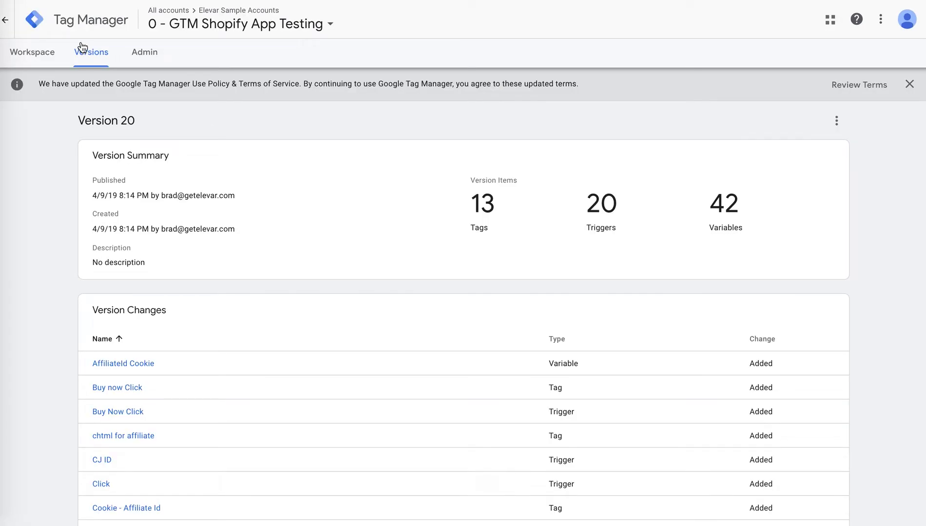
- Open Tag Manager's Default Workspace, then bring up Optimize's snippet installation code
{"action": "left_click", "coordinate": [31, 52]}
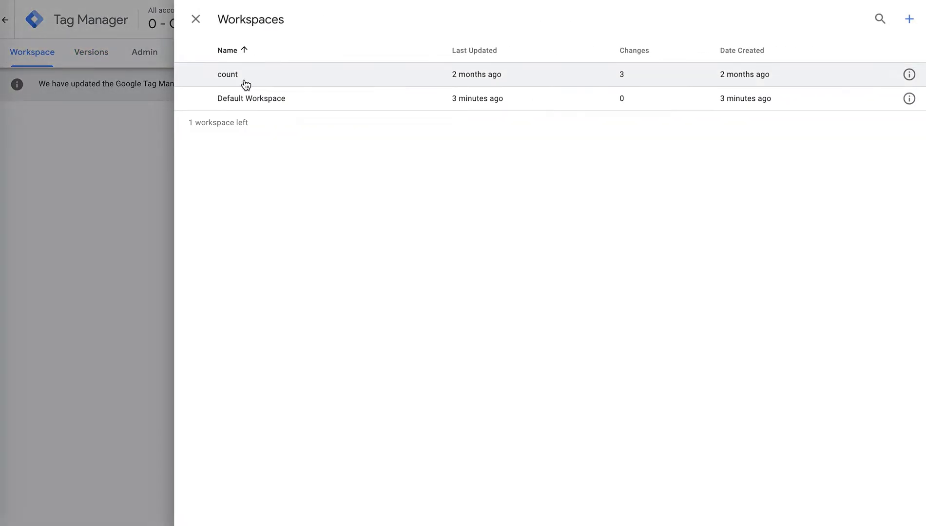
{"action": "left_click", "coordinate": [250, 102]}
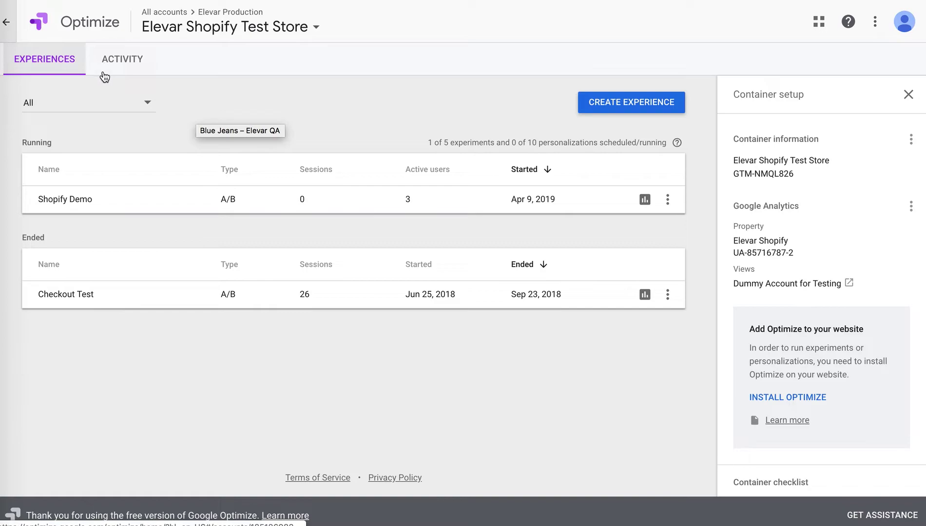
{"action": "left_click", "coordinate": [769, 397]}
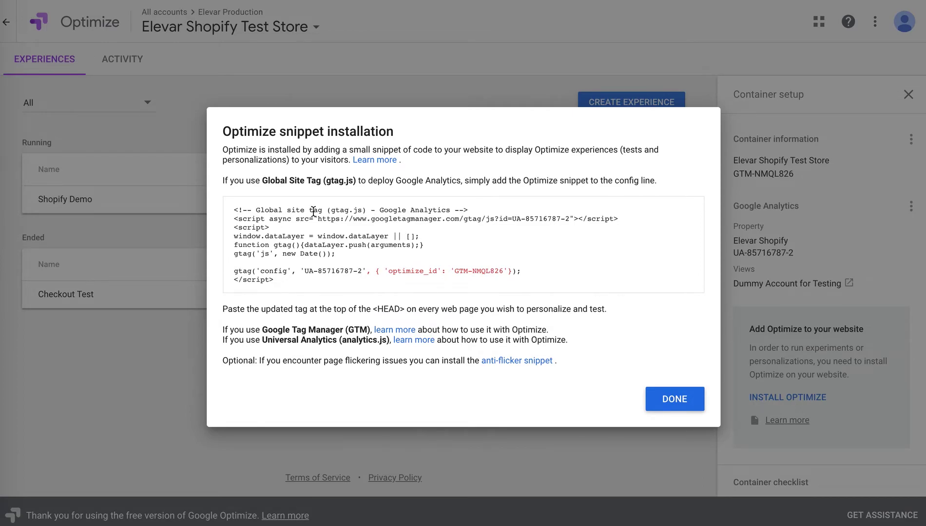
{"action": "left_click_drag", "start_coordinate": [504, 270], "coordinate": [391, 271]}
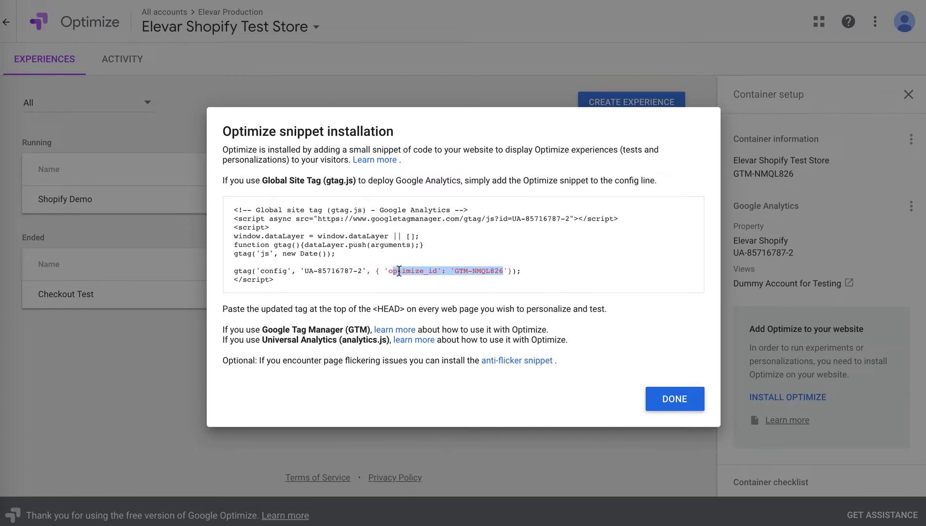
- Look over the snippet and select the Optimize container ID GTM-NMQL826
{"action": "left_click_drag", "start_coordinate": [238, 210], "coordinate": [404, 287]}
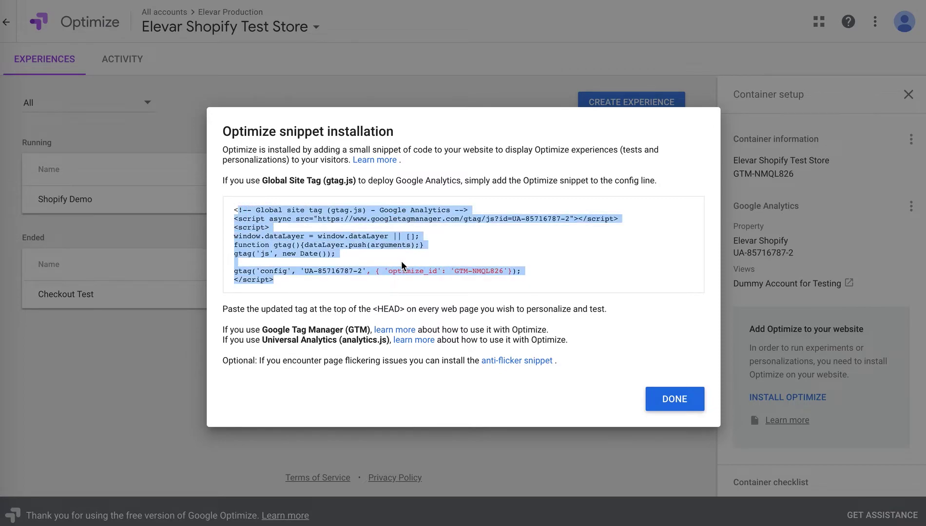
{"action": "left_click", "coordinate": [390, 271]}
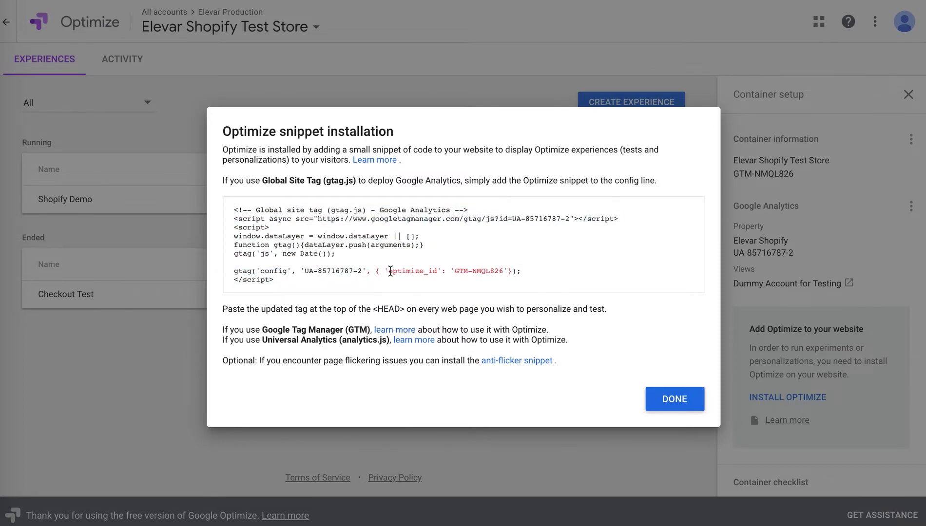
{"action": "left_click_drag", "start_coordinate": [390, 271], "coordinate": [503, 271]}
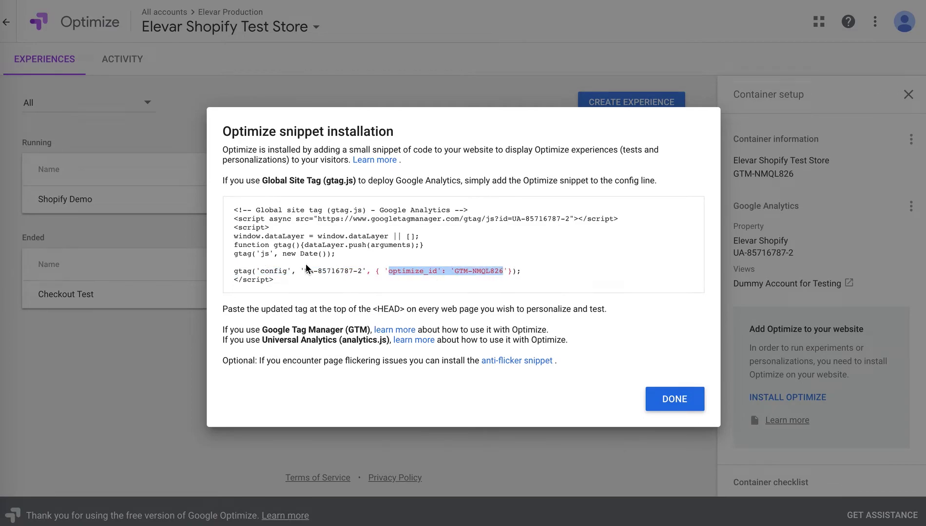
{"action": "left_click_drag", "start_coordinate": [304, 270], "coordinate": [363, 267]}
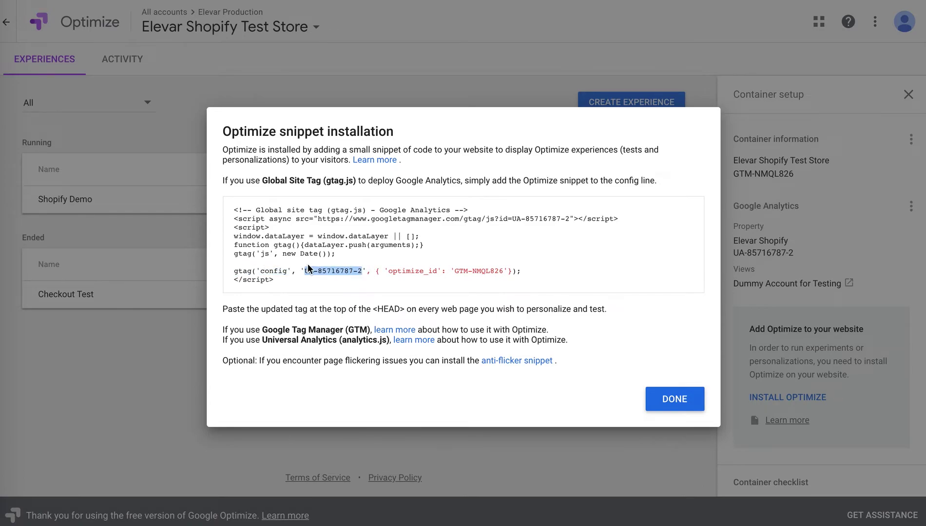
{"action": "left_click_drag", "start_coordinate": [247, 210], "coordinate": [389, 219]}
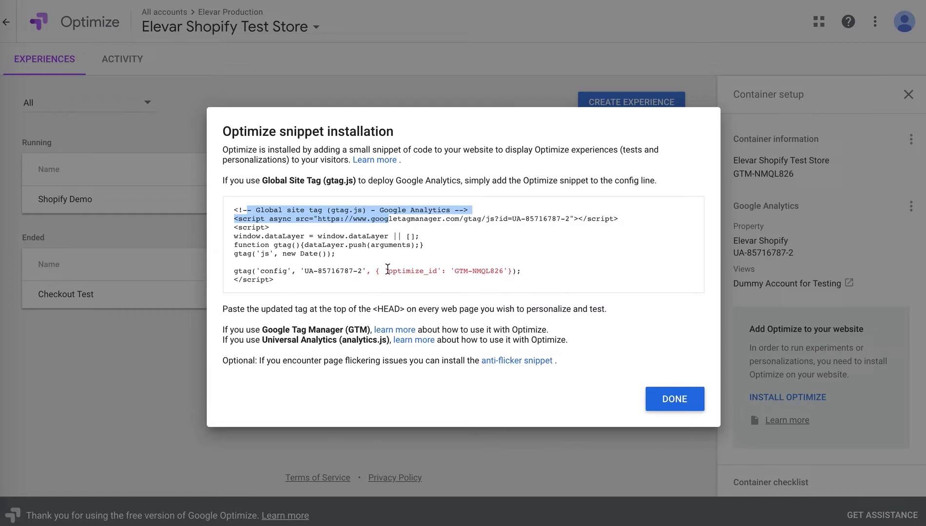
{"action": "left_click_drag", "start_coordinate": [388, 269], "coordinate": [500, 267]}
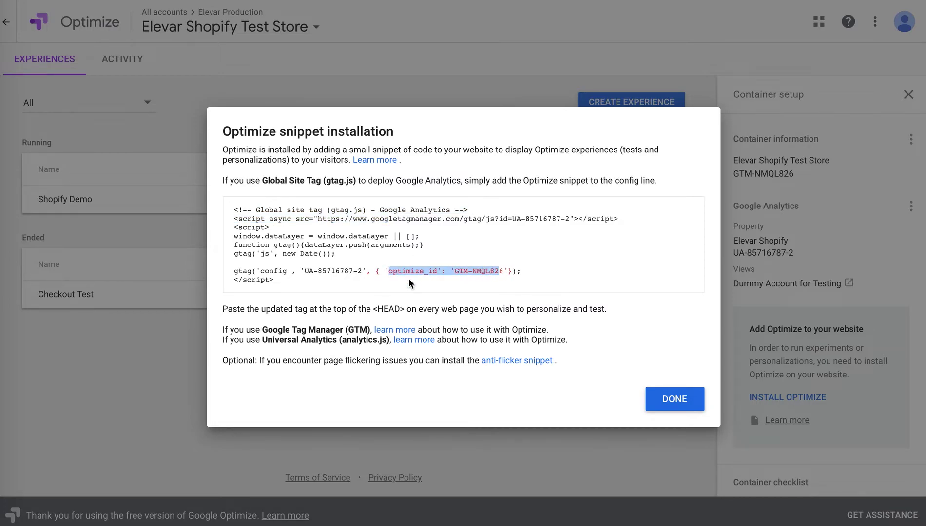
{"action": "left_click_drag", "start_coordinate": [453, 269], "coordinate": [497, 268]}
{"action": "key", "text": "ctrl+c"}
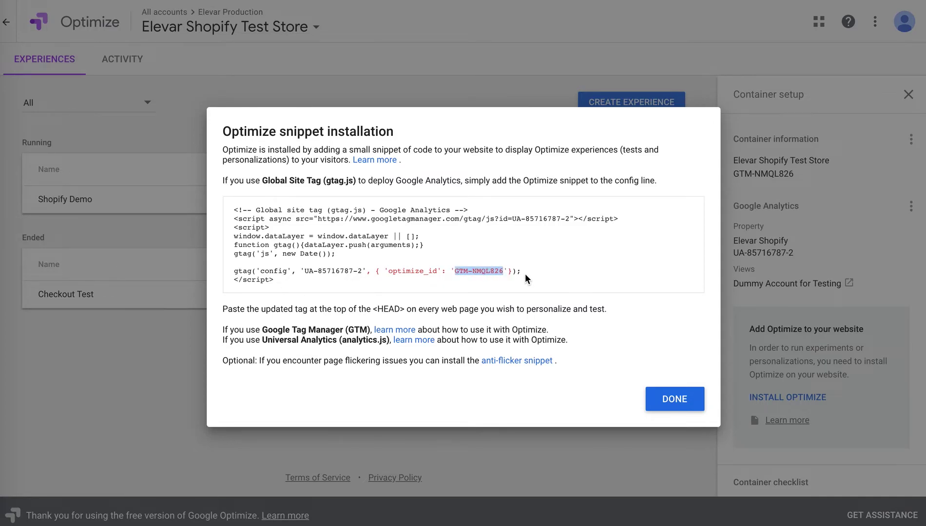
{"action": "key", "text": "ctrl+Tab"}
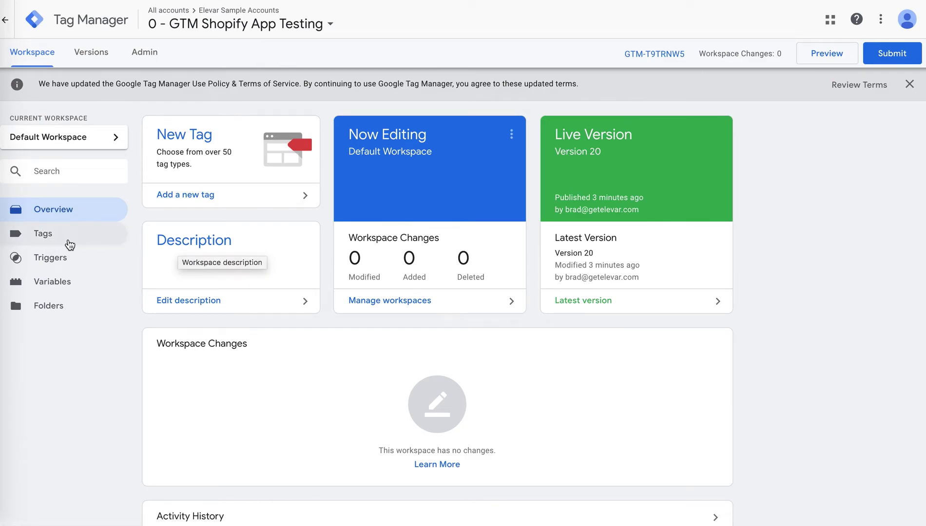
- After searching tags for 'opt', create a Google Optimize tag with container ID GTM-NMQL826
{"action": "left_click", "coordinate": [67, 240]}
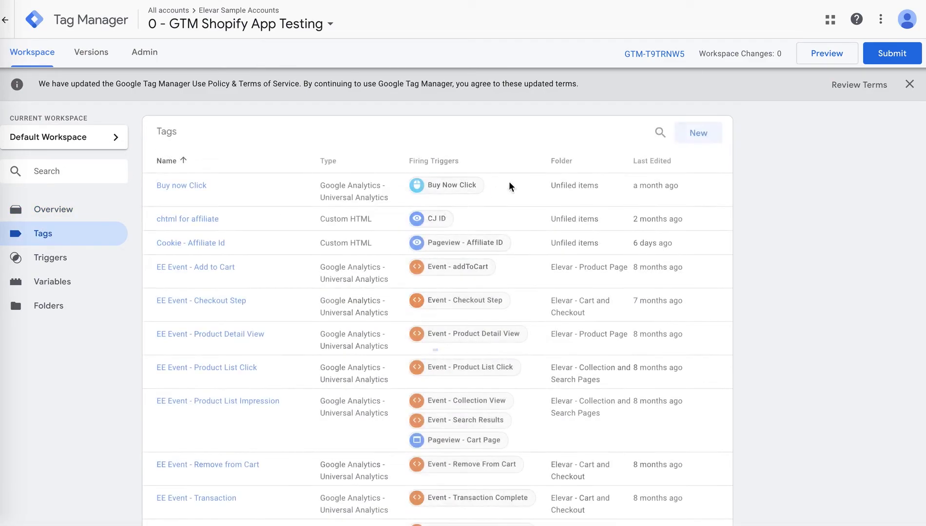
{"action": "left_click", "coordinate": [657, 132]}
{"action": "type", "text": "opt"}
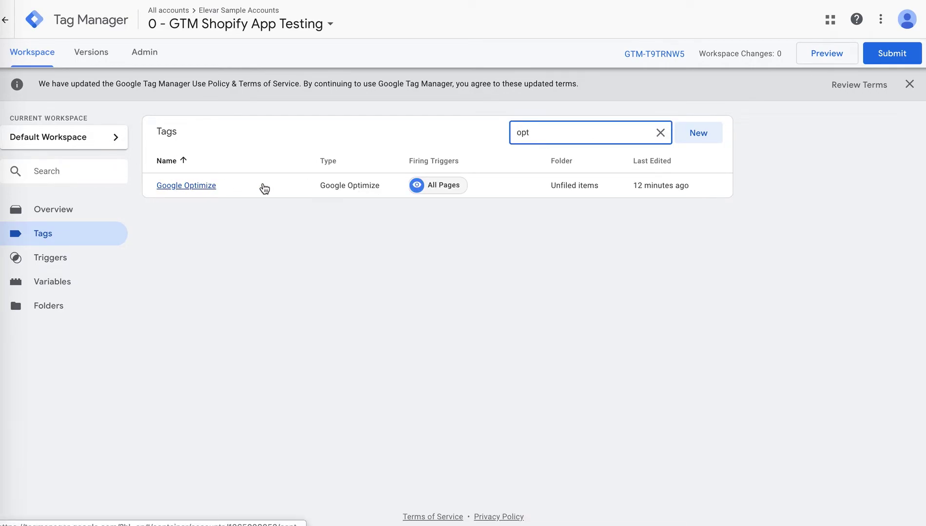
{"action": "left_click", "coordinate": [701, 134]}
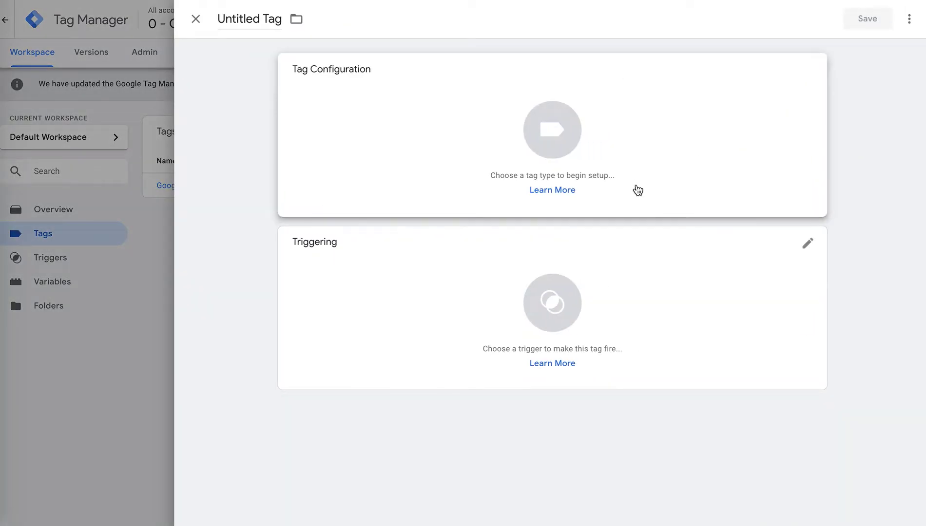
{"action": "left_click", "coordinate": [394, 109]}
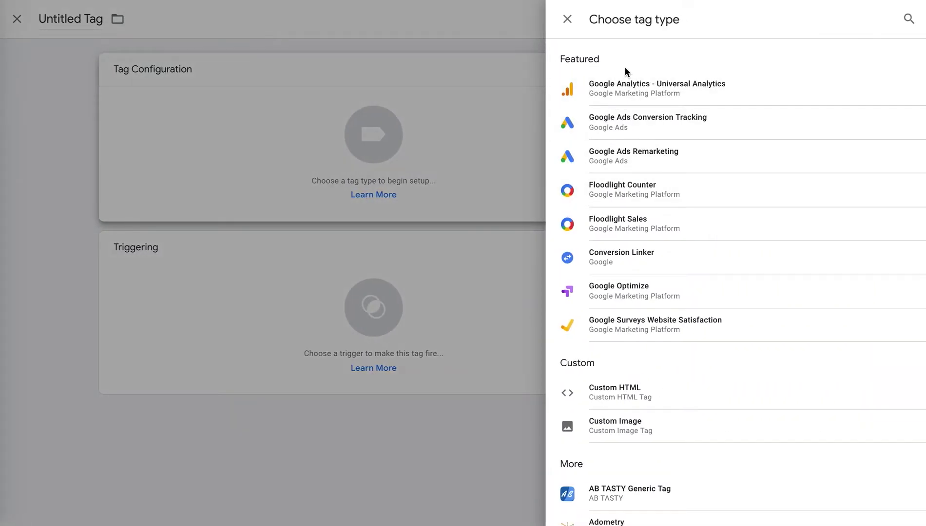
{"action": "left_click", "coordinate": [628, 294]}
{"action": "left_click", "coordinate": [334, 187]}
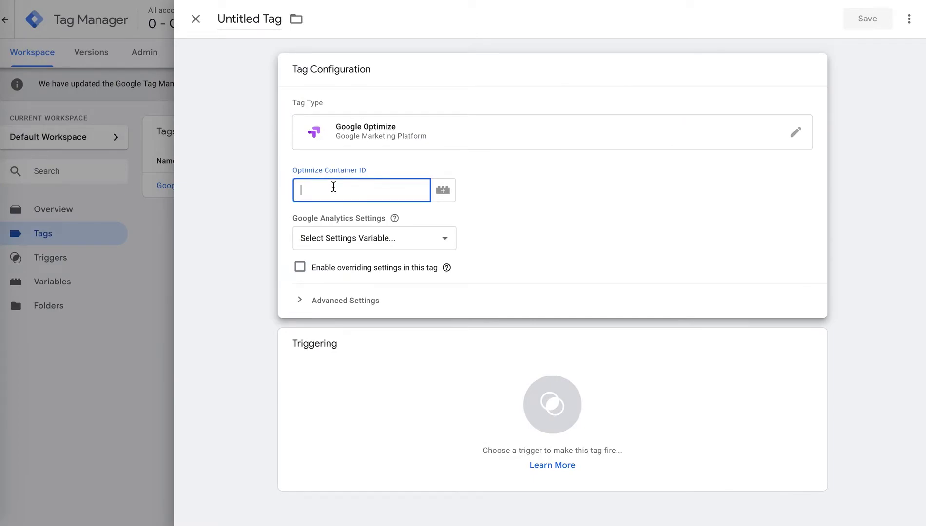
{"action": "key", "text": "ctrl+v"}
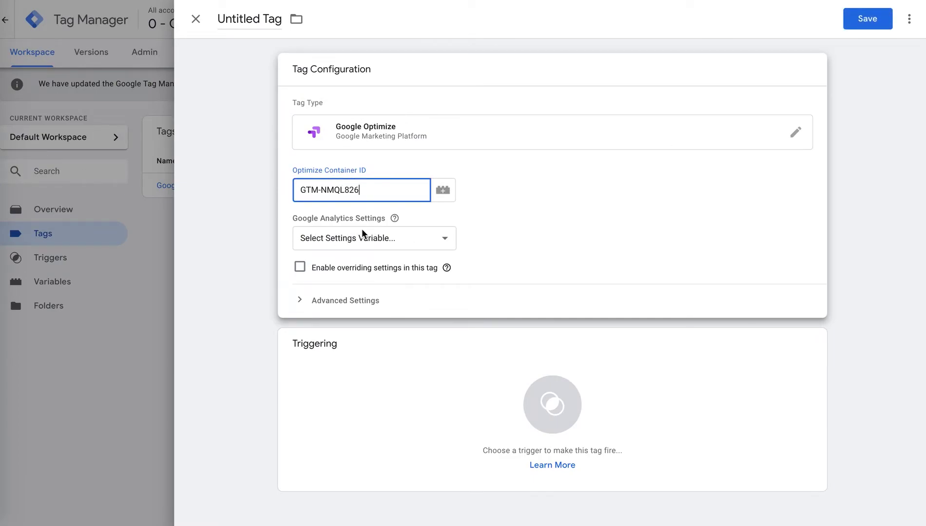
- Use {{UA-85716787-2}} as the tag's Google Analytics settings and open that variable
{"action": "left_click", "coordinate": [355, 242]}
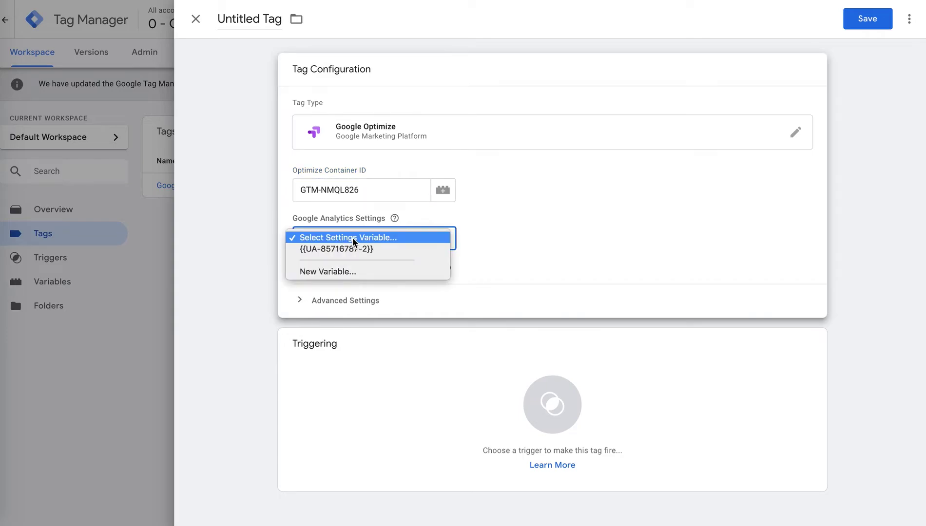
{"action": "left_click", "coordinate": [349, 249]}
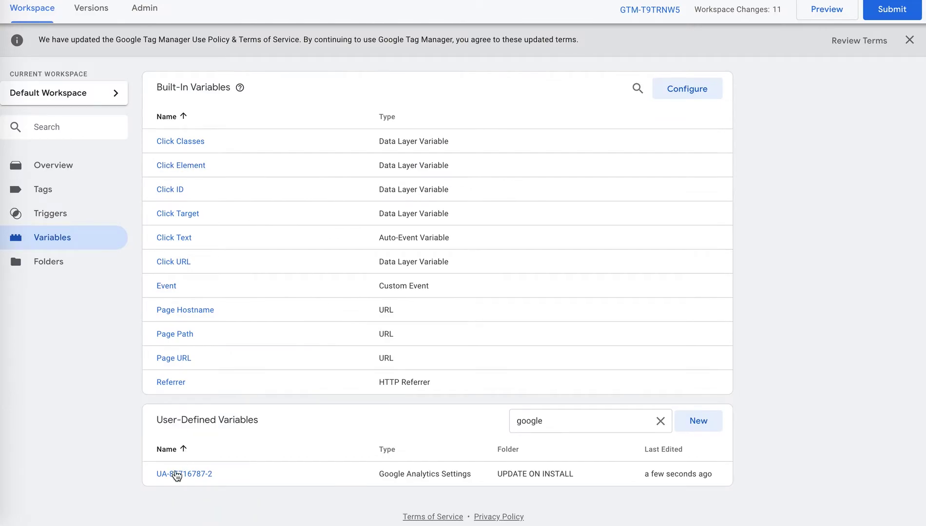
{"action": "left_click", "coordinate": [176, 474]}
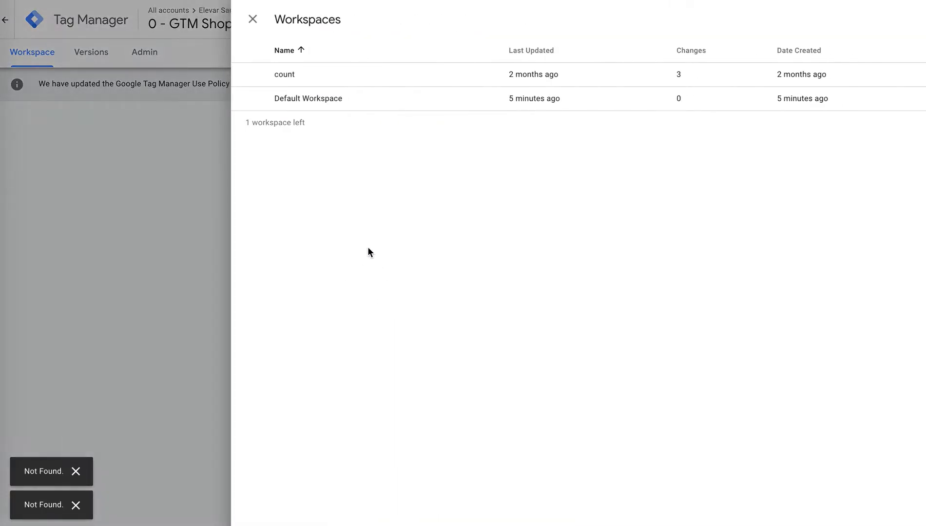
- Reload the workspace and open the UA-85716787-2 settings variable by searching variables for 'ua'
{"action": "left_click", "coordinate": [292, 98]}
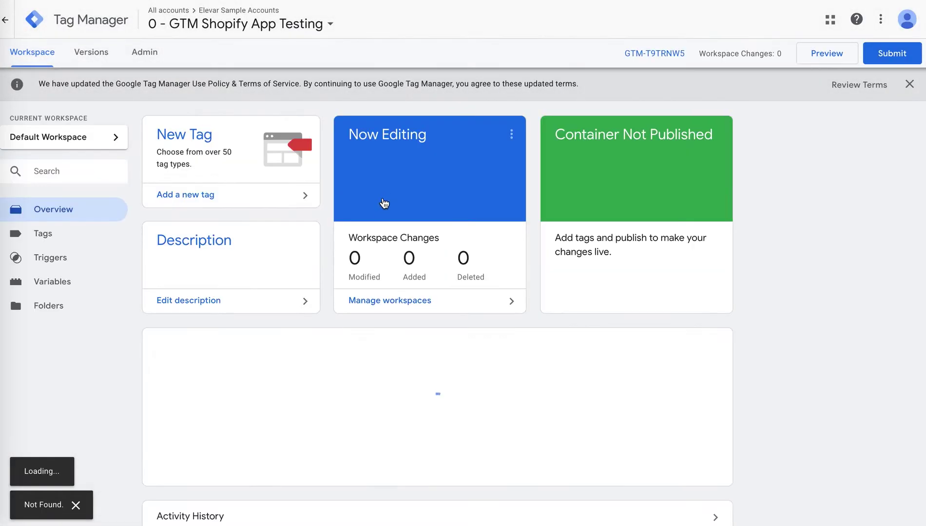
{"action": "left_click", "coordinate": [93, 274]}
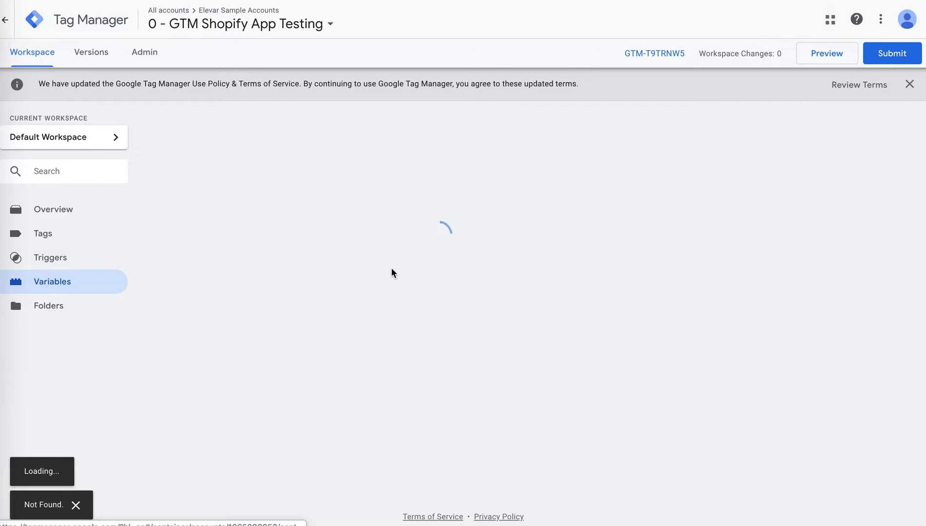
{"action": "scroll", "coordinate": [454, 310], "scroll_direction": "down", "scroll_amount": 3}
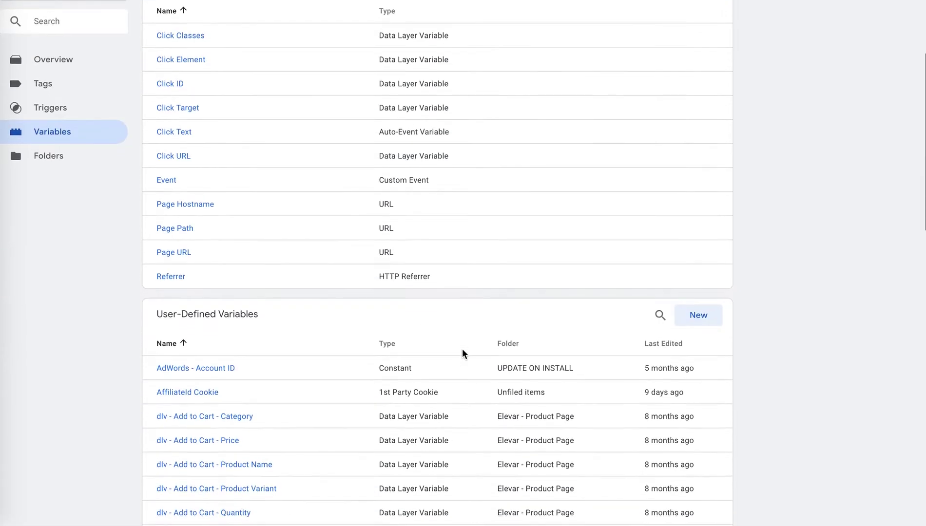
{"action": "left_click", "coordinate": [660, 304]}
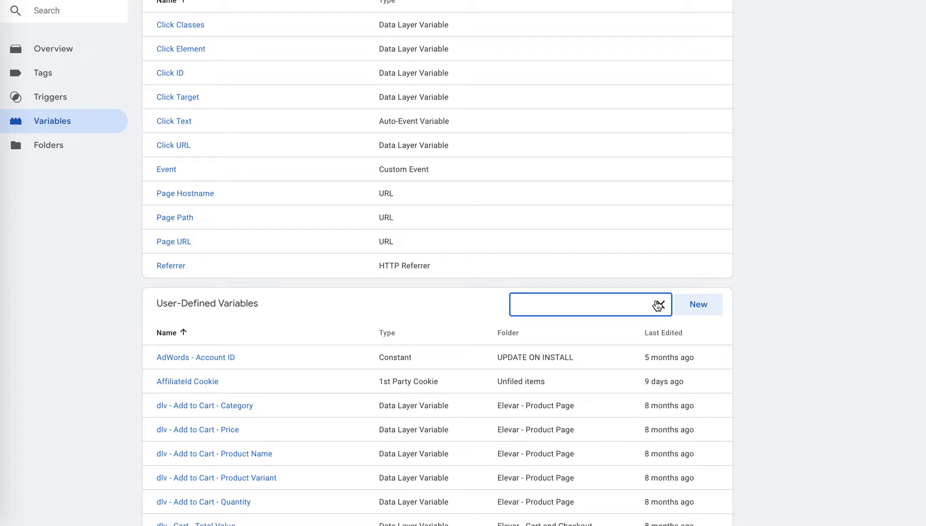
{"action": "type", "text": "ua"}
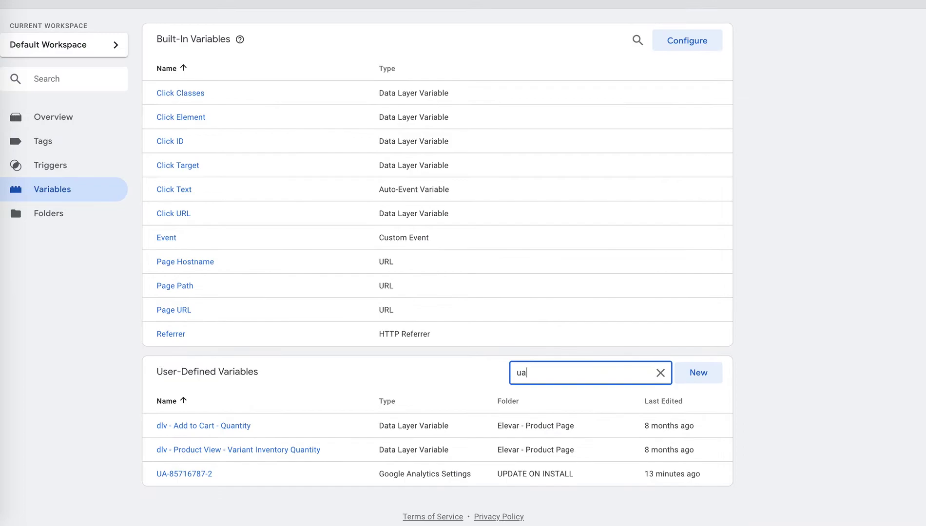
{"action": "left_click", "coordinate": [155, 475]}
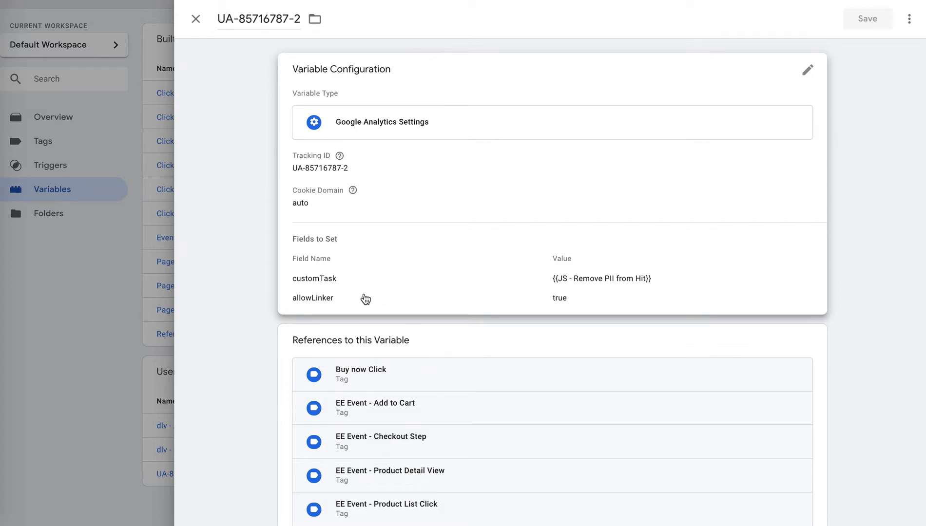
- Inspect the variable's allowLinker value true, then close it, discarding the changes
{"action": "left_click", "coordinate": [584, 302]}
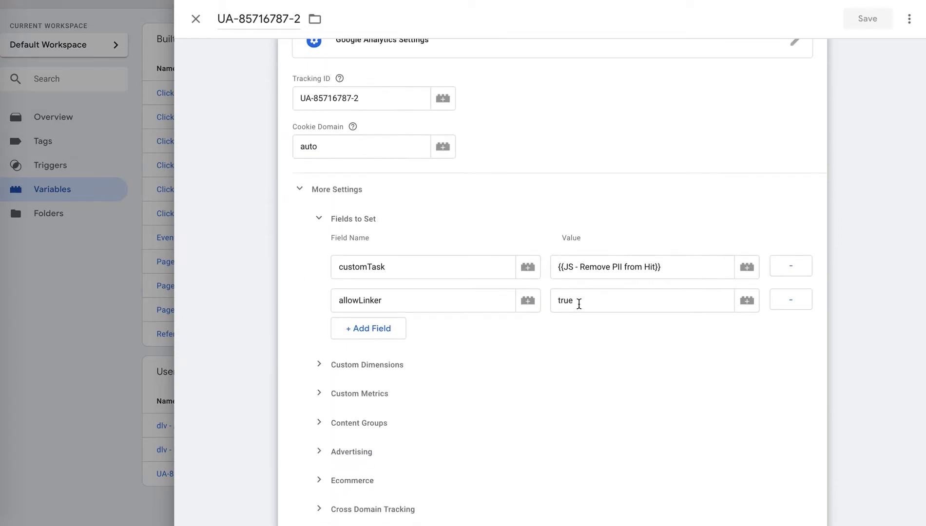
{"action": "left_click", "coordinate": [342, 303]}
{"action": "left_click", "coordinate": [592, 299]}
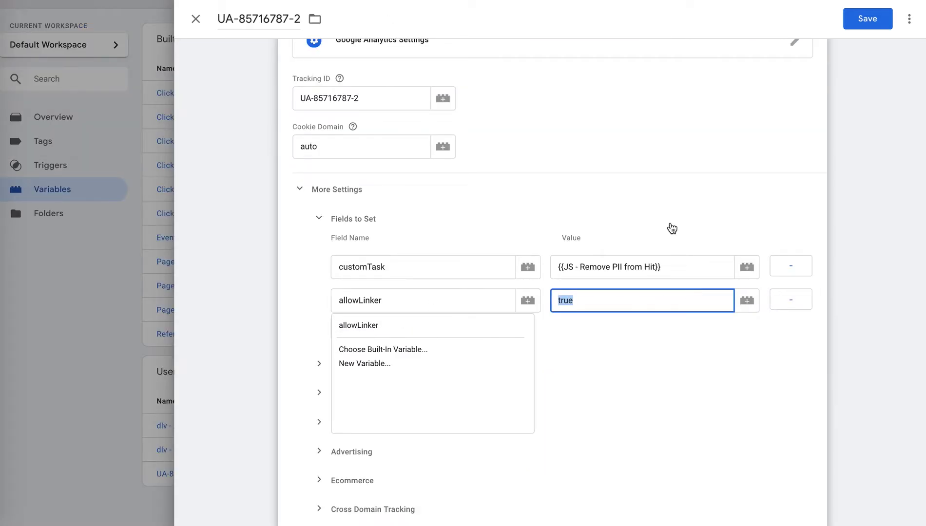
{"action": "left_click", "coordinate": [196, 21]}
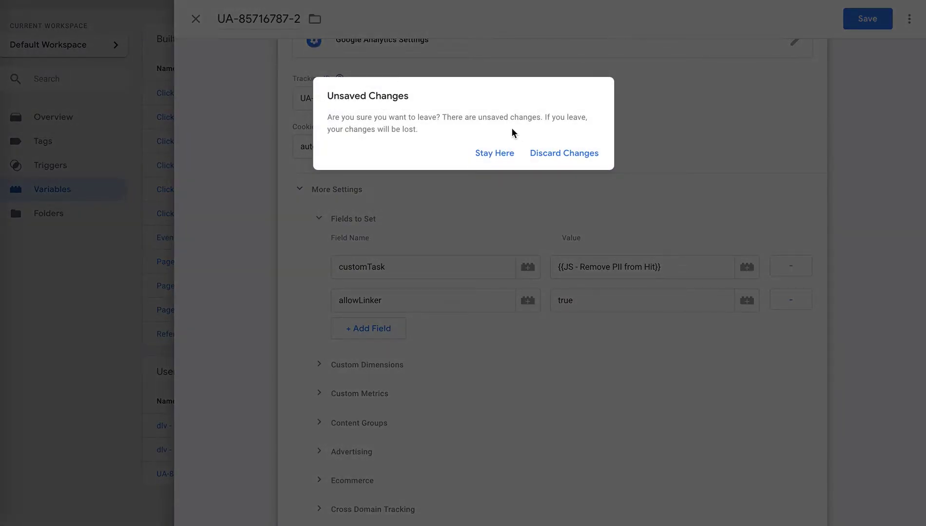
{"action": "left_click", "coordinate": [563, 155]}
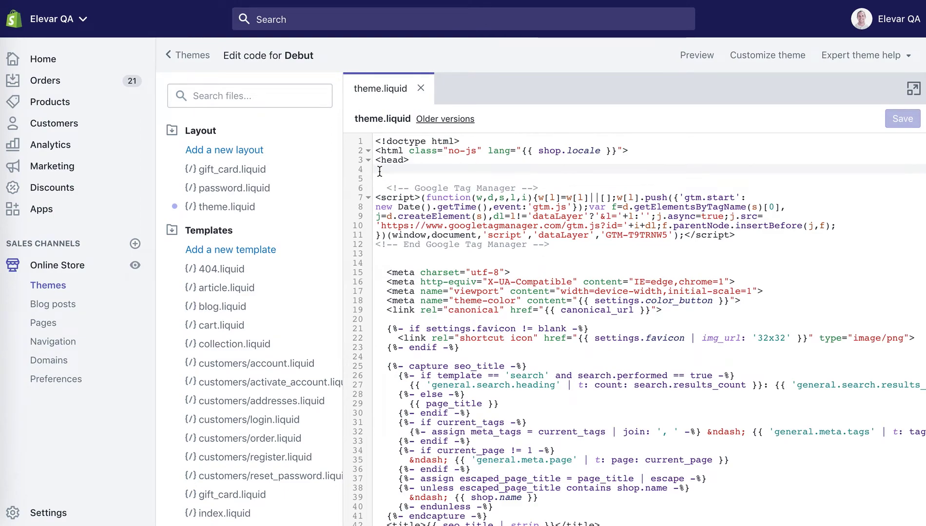
{"action": "left_click_drag", "start_coordinate": [379, 172], "coordinate": [590, 248]}
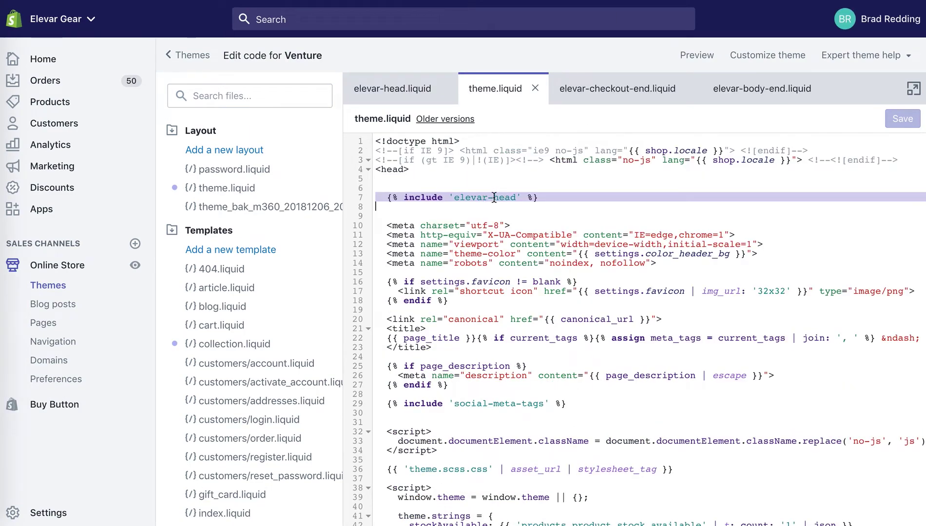
{"action": "left_click", "coordinate": [536, 196]}
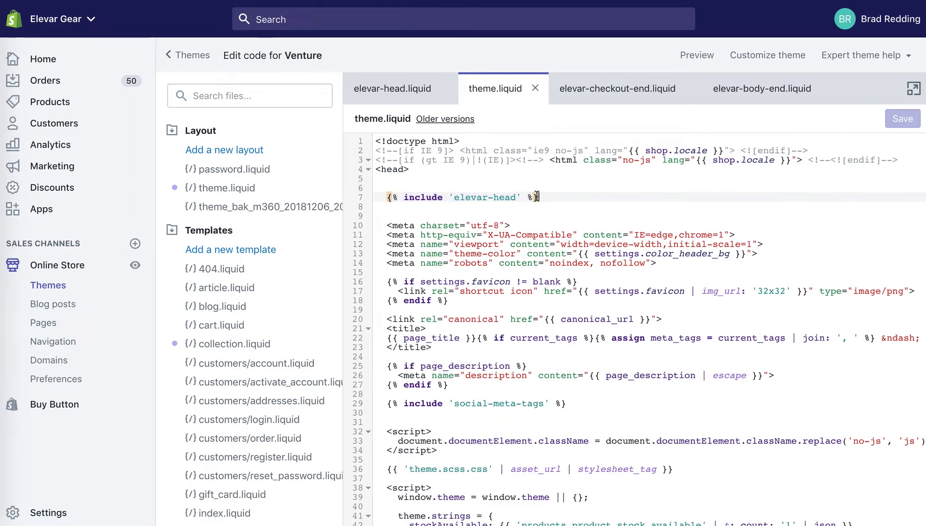
{"action": "left_click", "coordinate": [392, 185]}
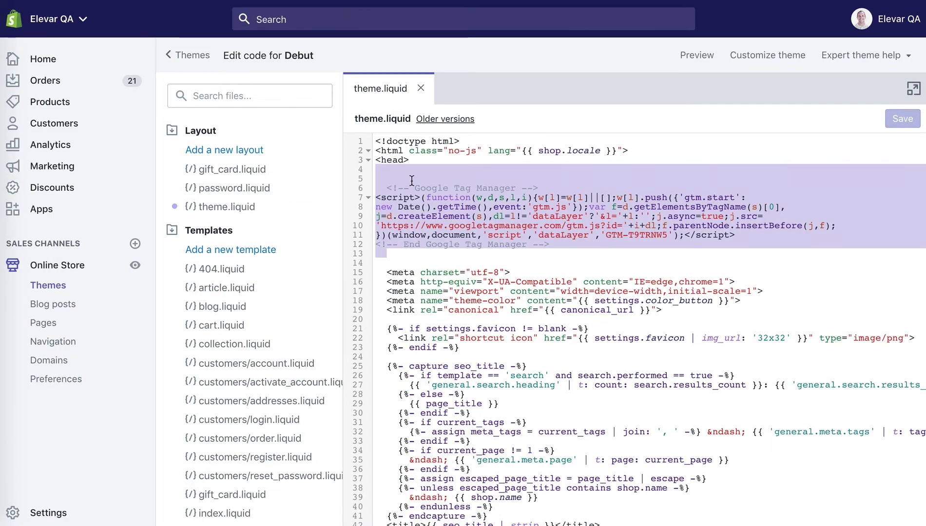
{"action": "left_click", "coordinate": [387, 180]}
{"action": "mouse_move", "coordinate": [386, 179]}
{"action": "left_mouse_down"}
{"action": "mouse_move", "coordinate": [471, 263]}
{"action": "mouse_move", "coordinate": [536, 238]}
{"action": "mouse_move", "coordinate": [387, 178]}
{"action": "left_mouse_up"}
{"action": "left_click", "coordinate": [454, 216]}
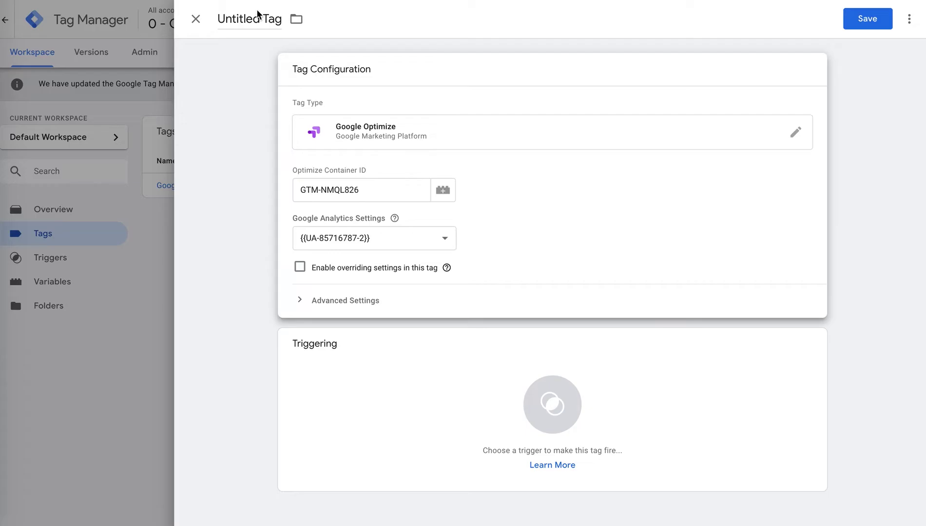
- Discard the unsaved Optimize tag, review the GTM-T9TRNW5 install code, and close Optimize's snippet dialog
{"action": "left_click", "coordinate": [195, 19]}
{"action": "left_click", "coordinate": [548, 153]}
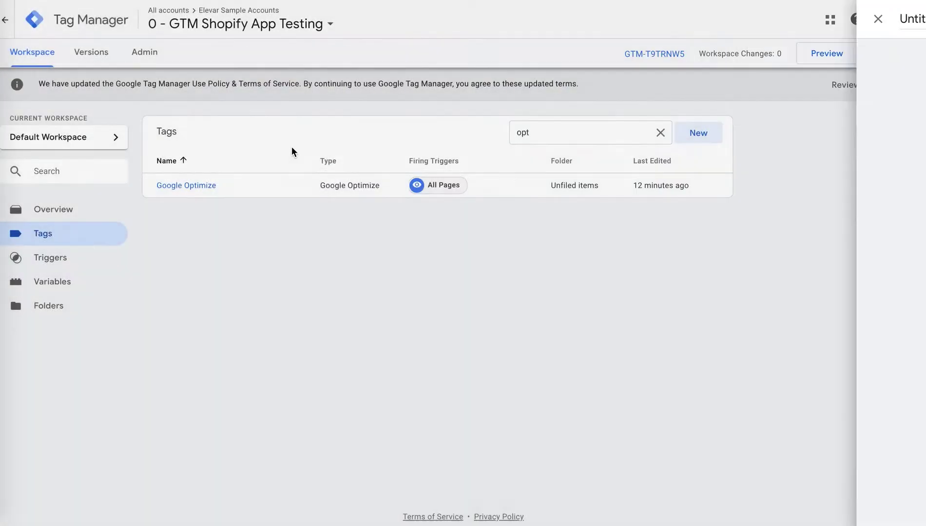
{"action": "left_click", "coordinate": [643, 56]}
{"action": "left_click", "coordinate": [388, 192]}
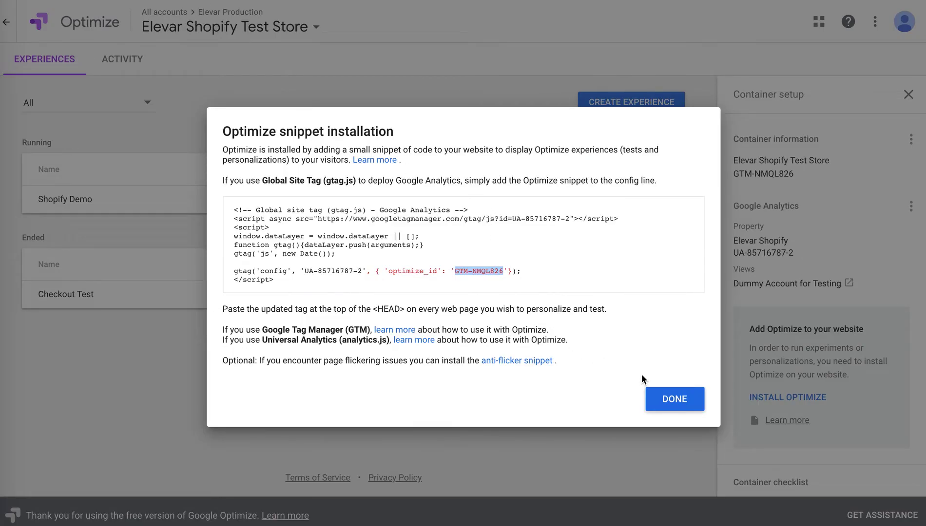
{"action": "left_click", "coordinate": [668, 399]}
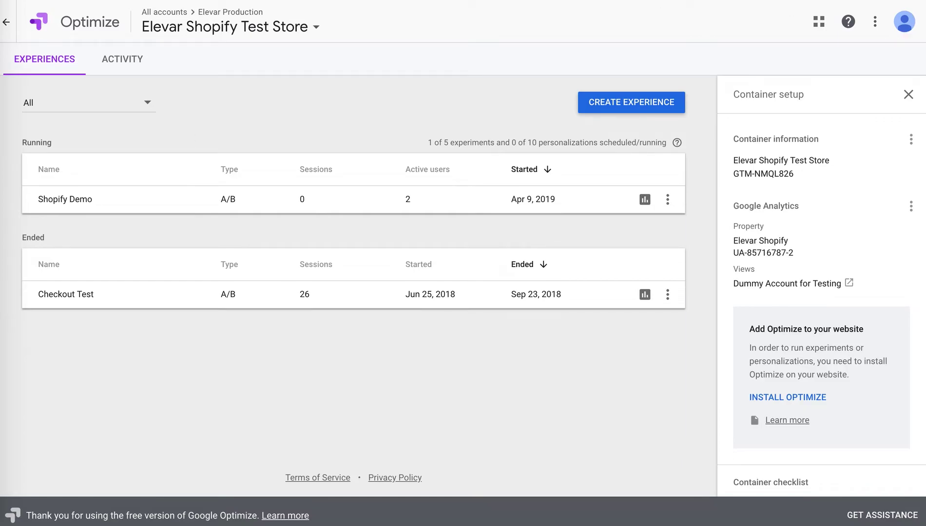
- Load the store's products page in a private incognito window
{"action": "left_click", "coordinate": [729, 53]}
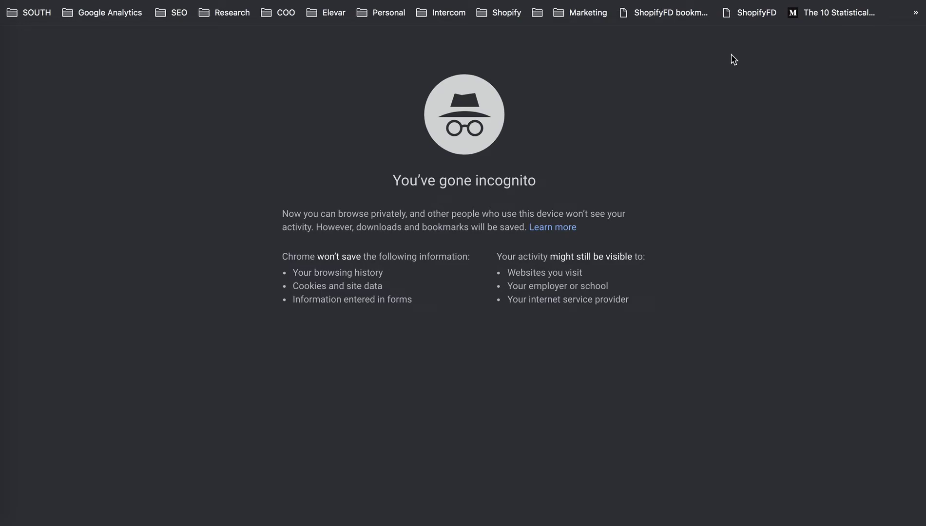
{"action": "type", "text": "elev"}
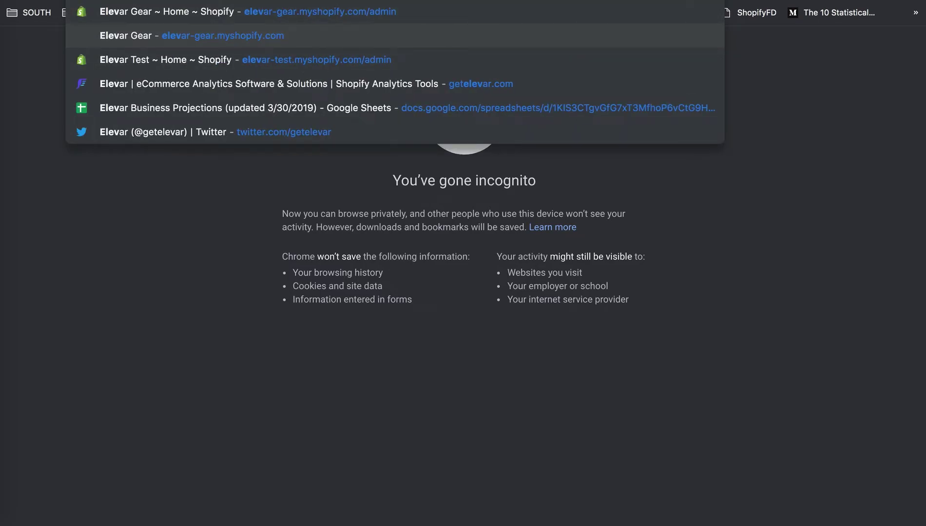
{"action": "key", "text": "BackSpace"}
{"action": "key", "text": "BackSpace"}
{"action": "key", "text": "BackSpace"}
{"action": "key", "text": "BackSpace"}
{"action": "type", "text": "stio"}
{"action": "key", "text": "Down"}
{"action": "key", "text": "Down"}
{"action": "key", "text": "Return"}
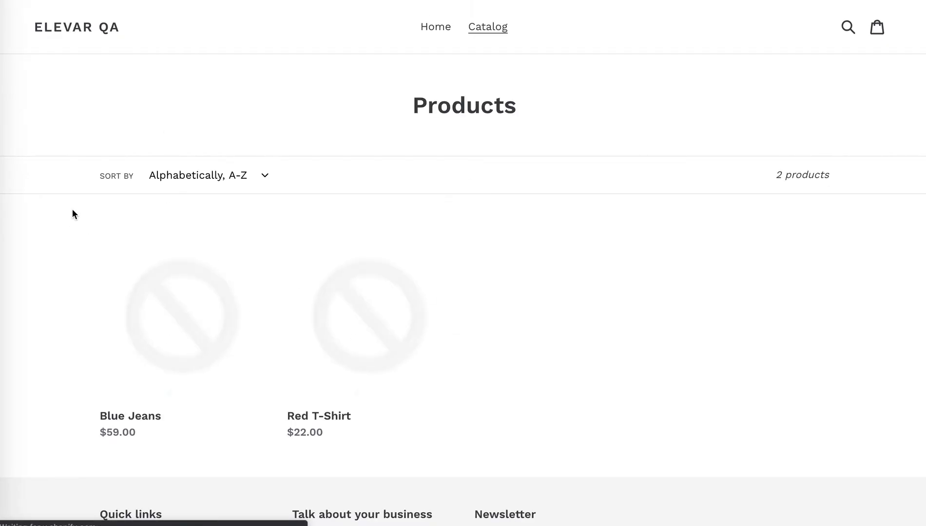
- Visit Blue Jeans, Red T-Shirt and Blue Jeans again, returning to the home page each time
{"action": "left_click", "coordinate": [191, 337]}
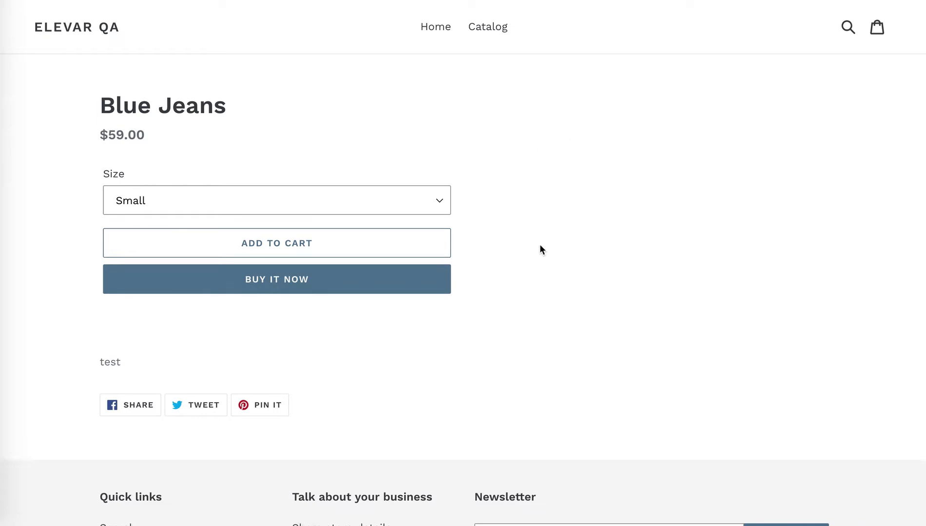
{"action": "left_click", "coordinate": [77, 33]}
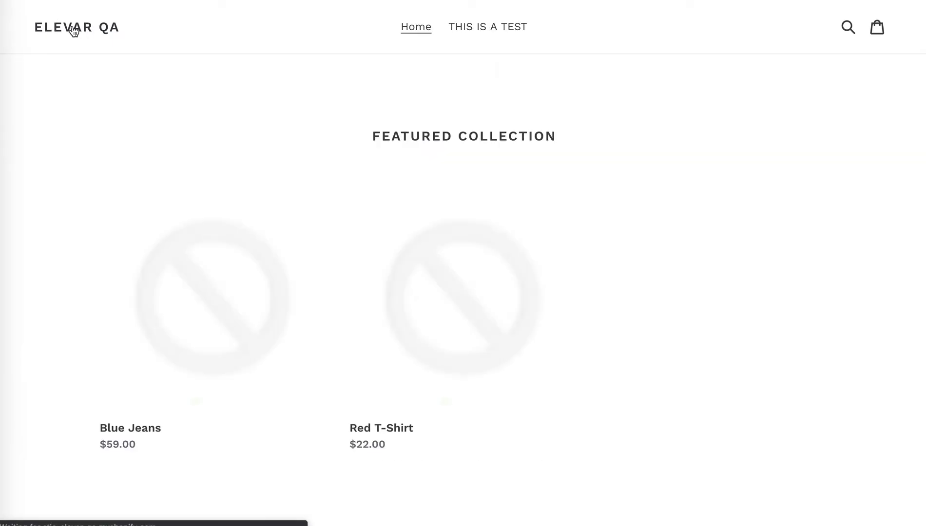
{"action": "left_click", "coordinate": [456, 300]}
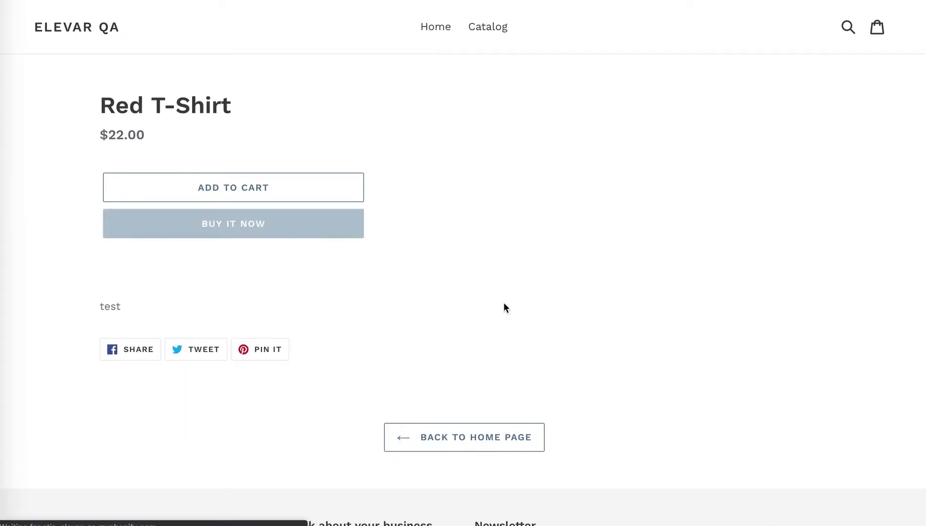
{"action": "left_click", "coordinate": [46, 27]}
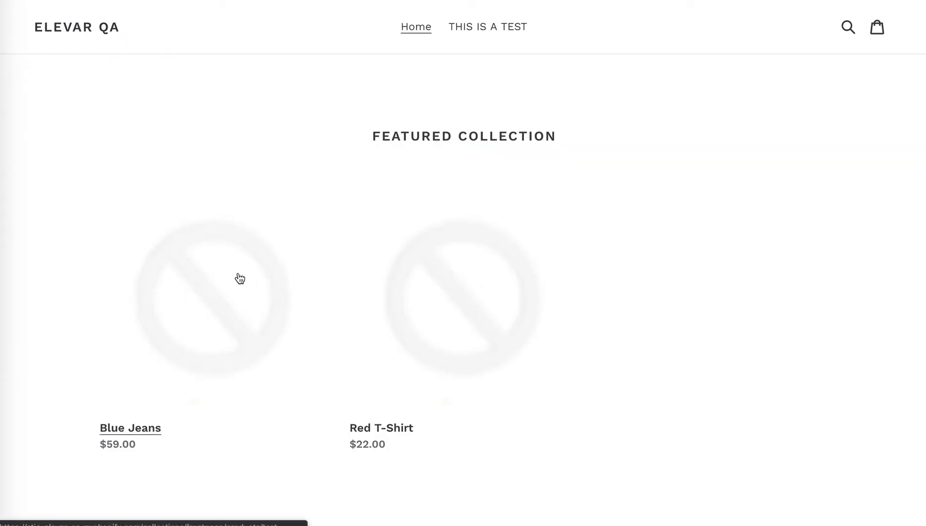
{"action": "left_click", "coordinate": [240, 279]}
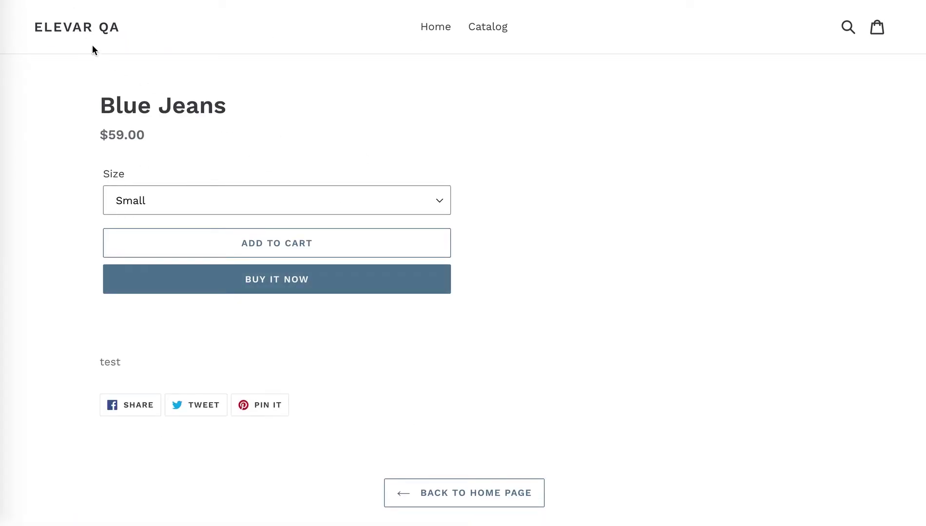
{"action": "left_click", "coordinate": [78, 33]}
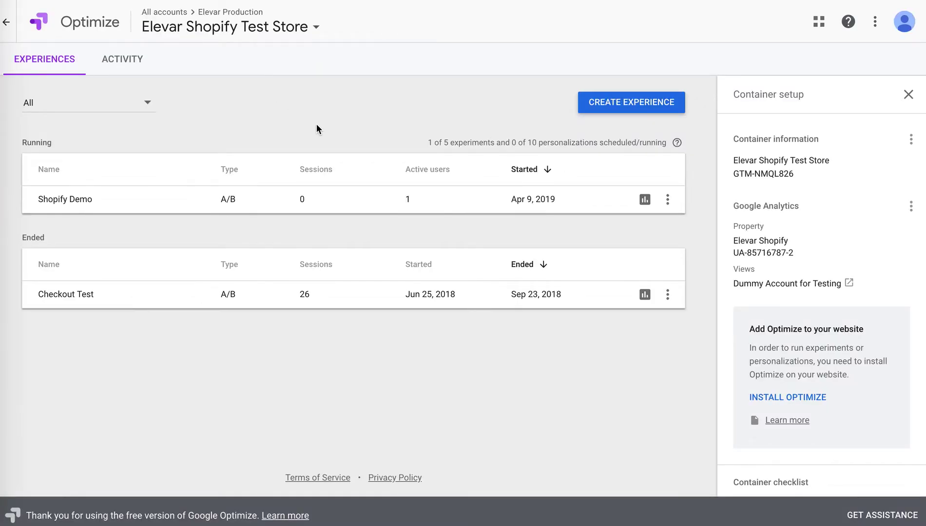
{"action": "key", "text": "super+Tab"}
{"action": "key", "text": "super+Tab"}
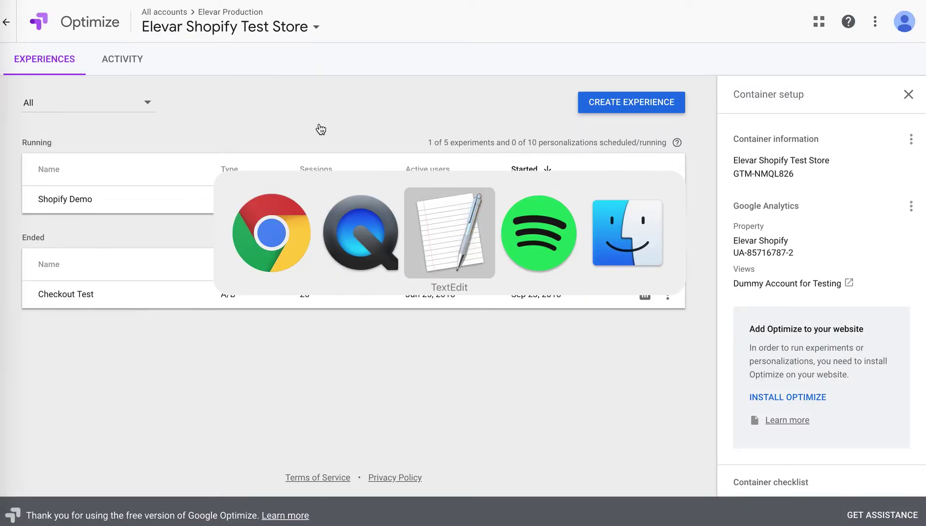
- Select the entire anti-flicker snippet in the TextEdit note
{"action": "left_click_drag", "start_coordinate": [206, 109], "coordinate": [22, 58]}
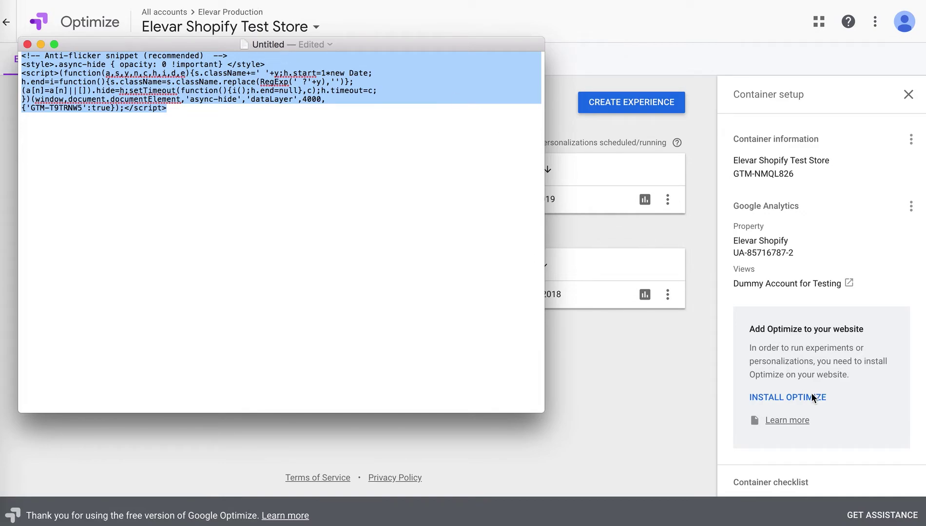
{"action": "left_click_drag", "start_coordinate": [182, 110], "coordinate": [17, 56]}
{"action": "key", "text": "super+c"}
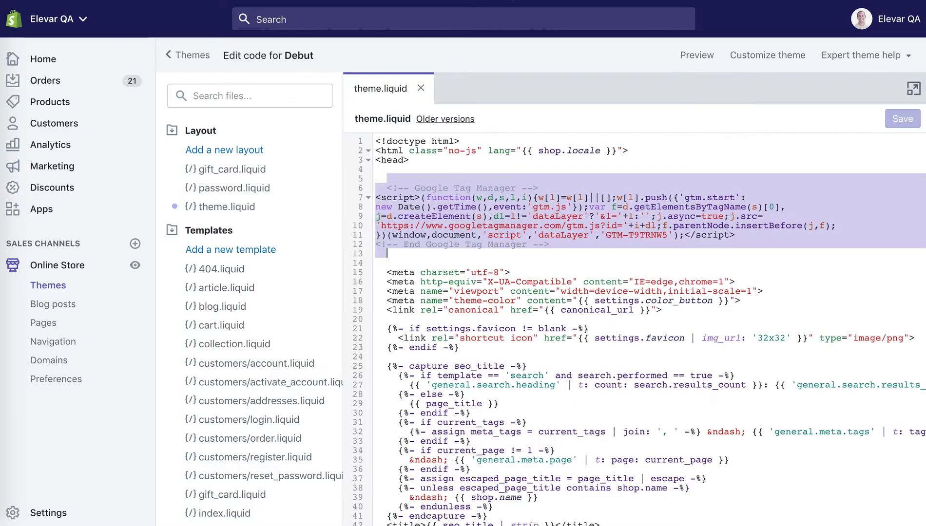
- Paste the anti-flicker snippet above Debut's GTM snippet and at the top of Venture's head
{"action": "left_click", "coordinate": [379, 172]}
{"action": "key", "text": "super+v"}
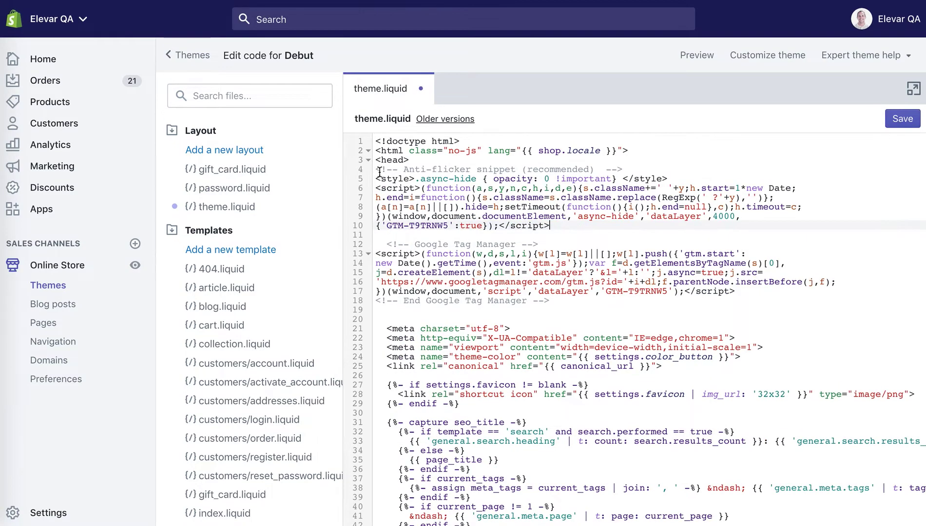
{"action": "left_click_drag", "start_coordinate": [386, 235], "coordinate": [581, 300]}
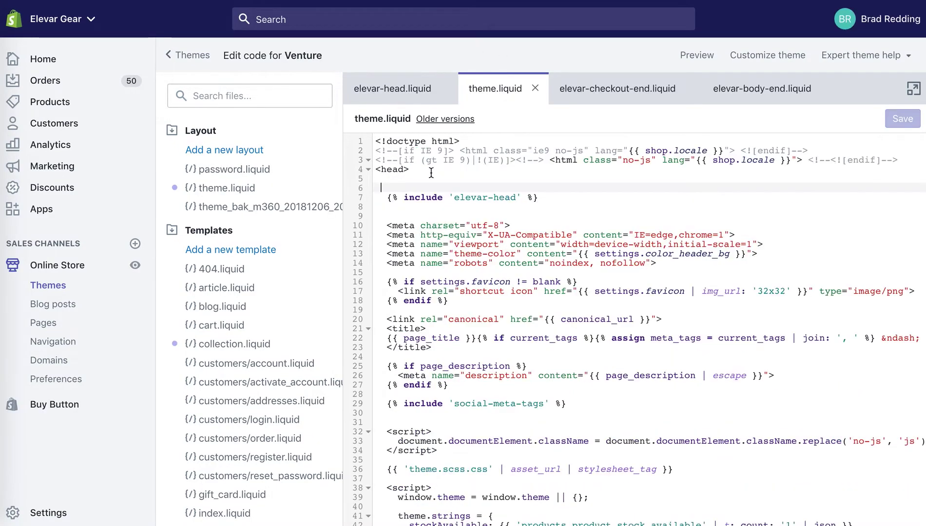
{"action": "left_click", "coordinate": [418, 179]}
{"action": "key", "text": "super+v"}
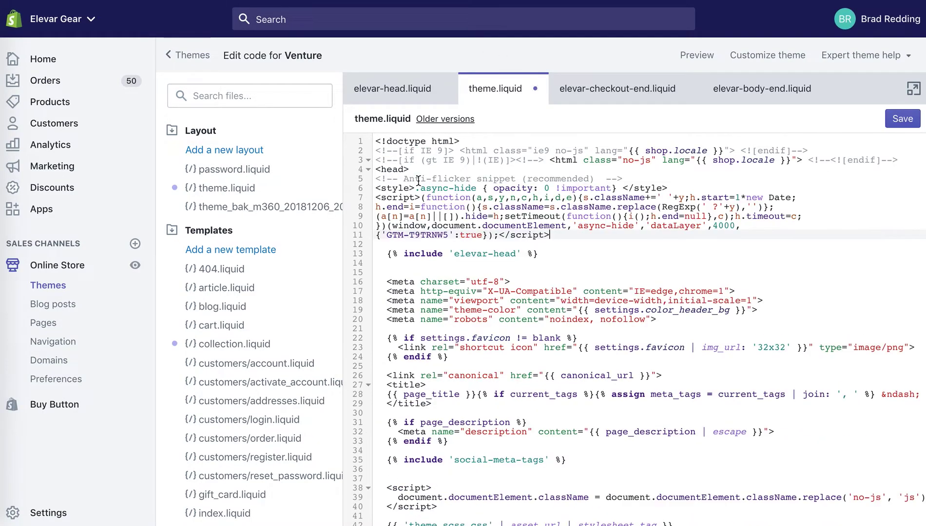
{"action": "triple_click", "coordinate": [468, 254]}
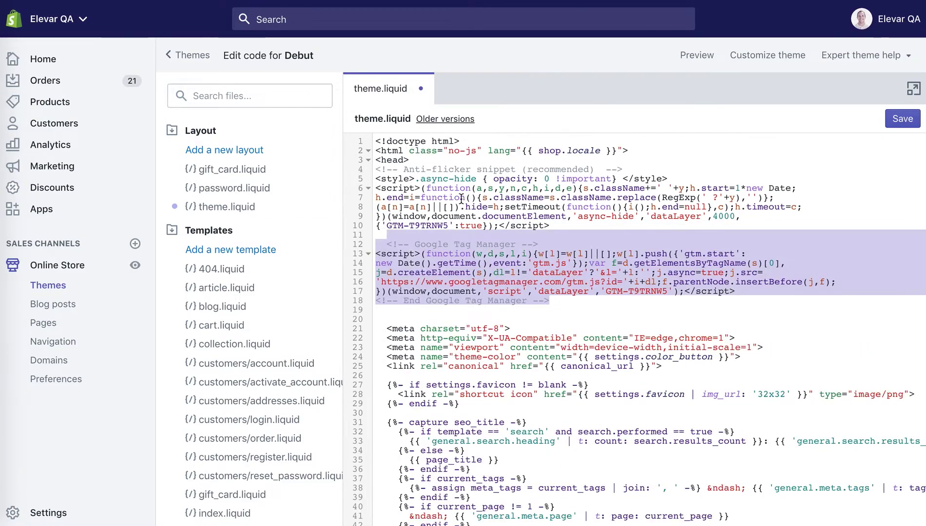
{"action": "left_click", "coordinate": [460, 197]}
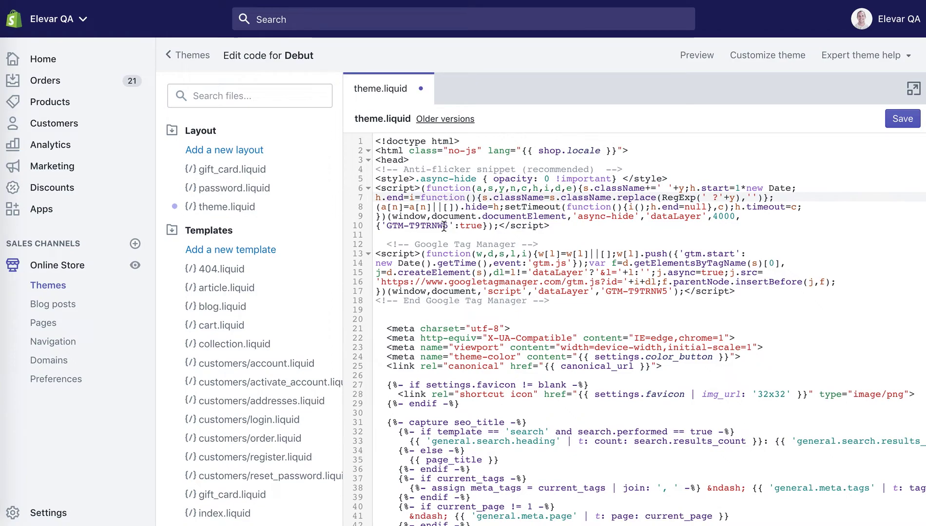
- Set the anti-flicker snippet's container ID to GTM-T9TRNW5, matching the GTM snippet
{"action": "mouse_move", "coordinate": [446, 225]}
{"action": "left_mouse_down"}
{"action": "mouse_move", "coordinate": [387, 227]}
{"action": "mouse_move", "coordinate": [447, 227]}
{"action": "left_mouse_up"}
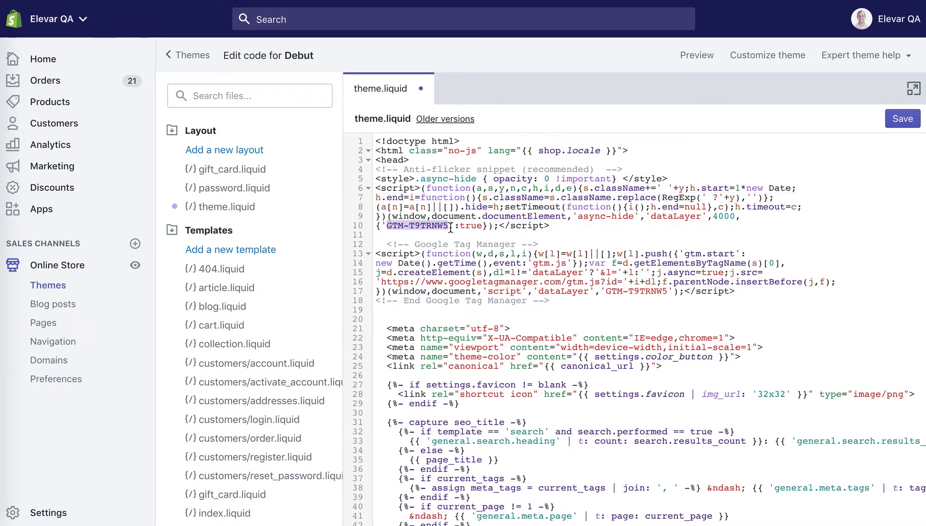
{"action": "left_click_drag", "start_coordinate": [388, 227], "coordinate": [448, 225]}
{"action": "left_click", "coordinate": [491, 254]}
{"action": "left_click_drag", "start_coordinate": [606, 291], "coordinate": [667, 290]}
{"action": "left_click", "coordinate": [426, 217]}
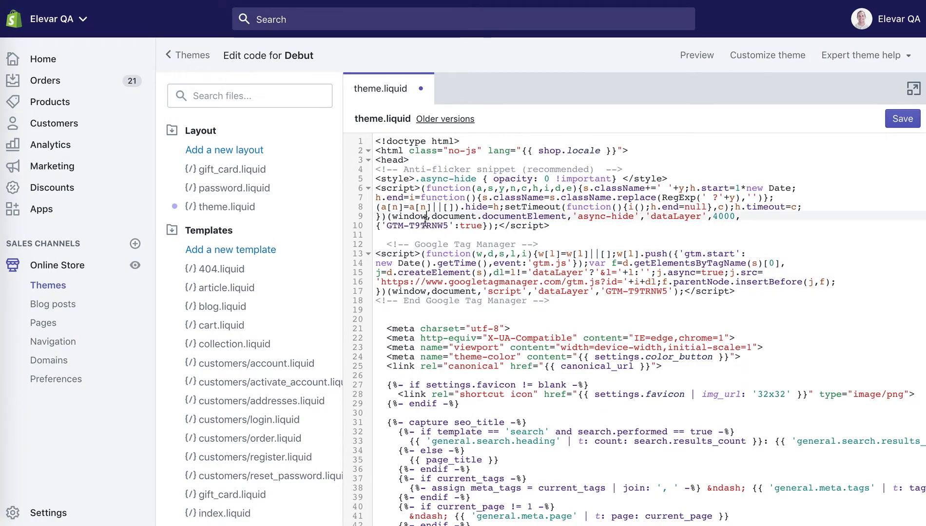
{"action": "left_click_drag", "start_coordinate": [447, 225], "coordinate": [386, 226]}
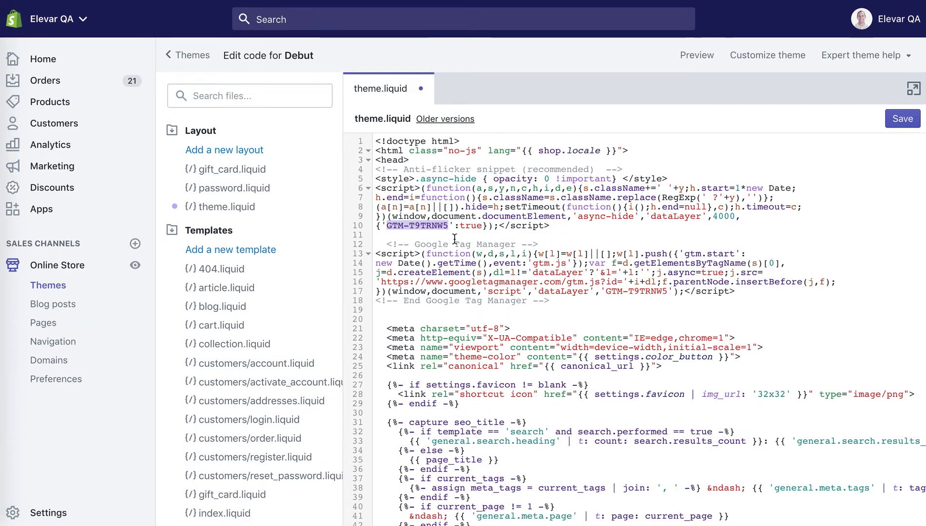
{"action": "left_click", "coordinate": [417, 226]}
{"action": "left_click_drag", "start_coordinate": [606, 291], "coordinate": [666, 288]}
{"action": "key", "text": "ctrl+c"}
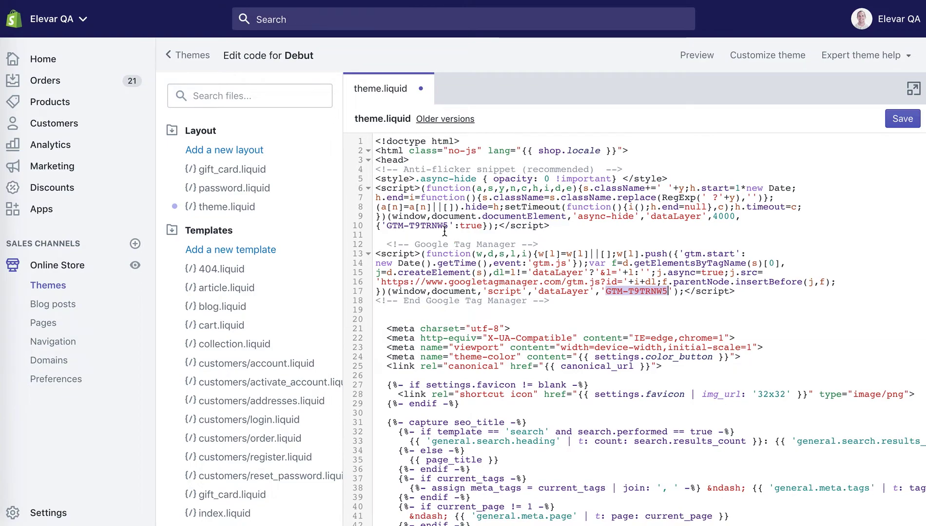
{"action": "left_click_drag", "start_coordinate": [446, 224], "coordinate": [387, 225]}
{"action": "key", "text": "ctrl+v"}
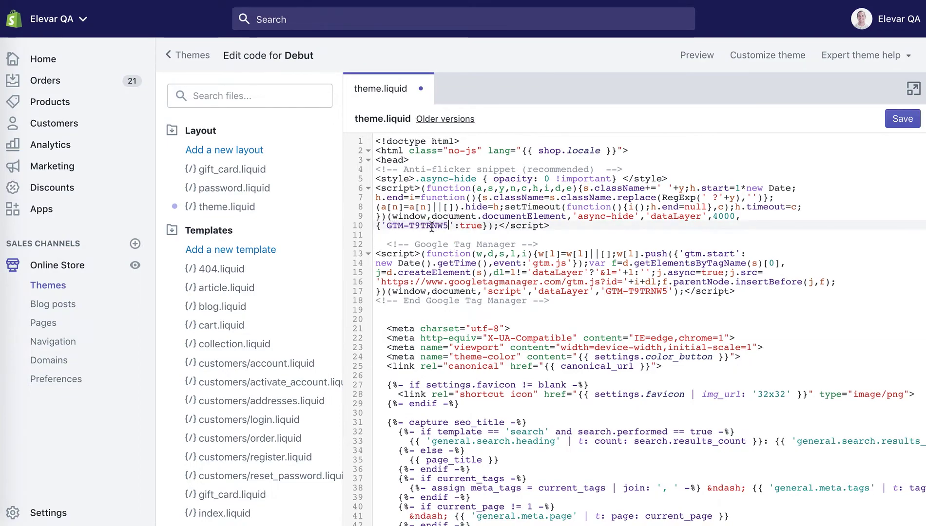
{"action": "left_click", "coordinate": [408, 225]}
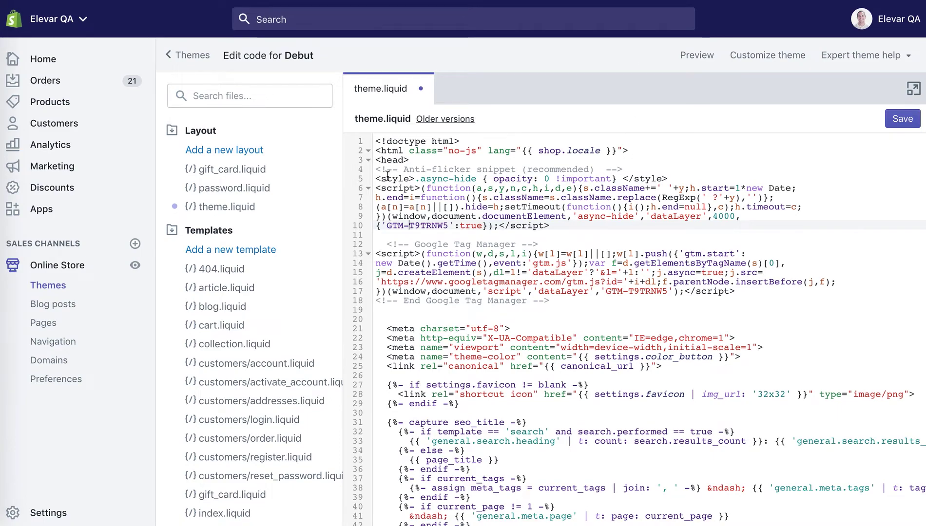
{"action": "left_click_drag", "start_coordinate": [388, 175], "coordinate": [506, 212]}
{"action": "left_click", "coordinate": [450, 208]}
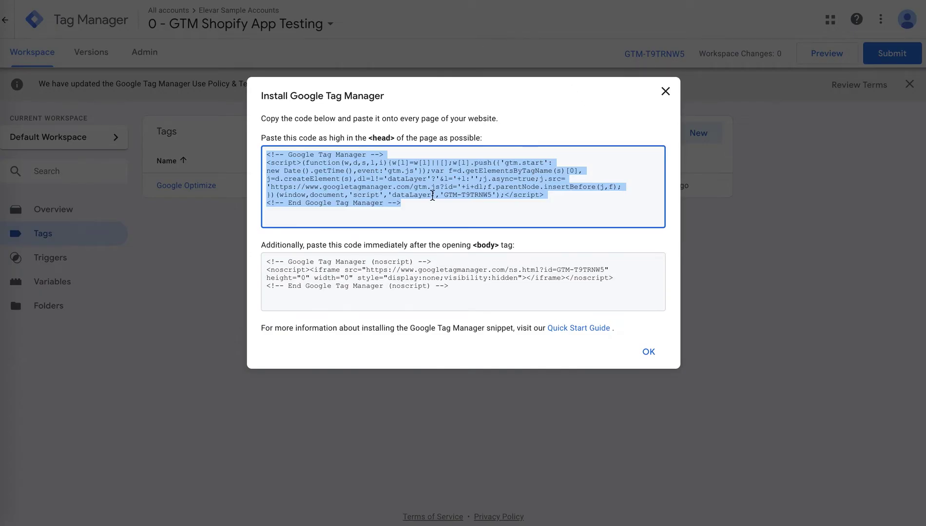
- Compare the GTM-T9TRNW5 container ID in install code and snippet, checking elevar-head.liquid
{"action": "left_click", "coordinate": [432, 196]}
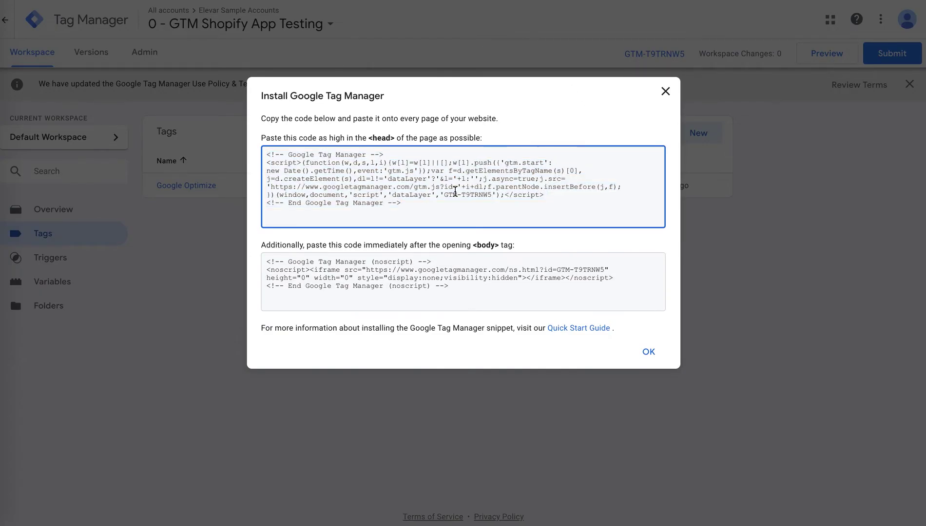
{"action": "left_click_drag", "start_coordinate": [444, 195], "coordinate": [489, 195]}
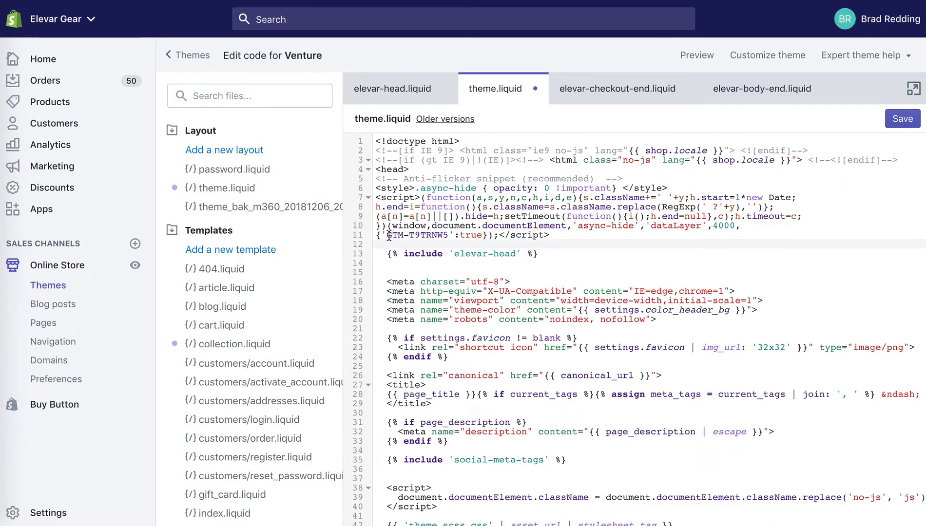
{"action": "left_click_drag", "start_coordinate": [389, 235], "coordinate": [449, 236]}
{"action": "left_click", "coordinate": [449, 235]}
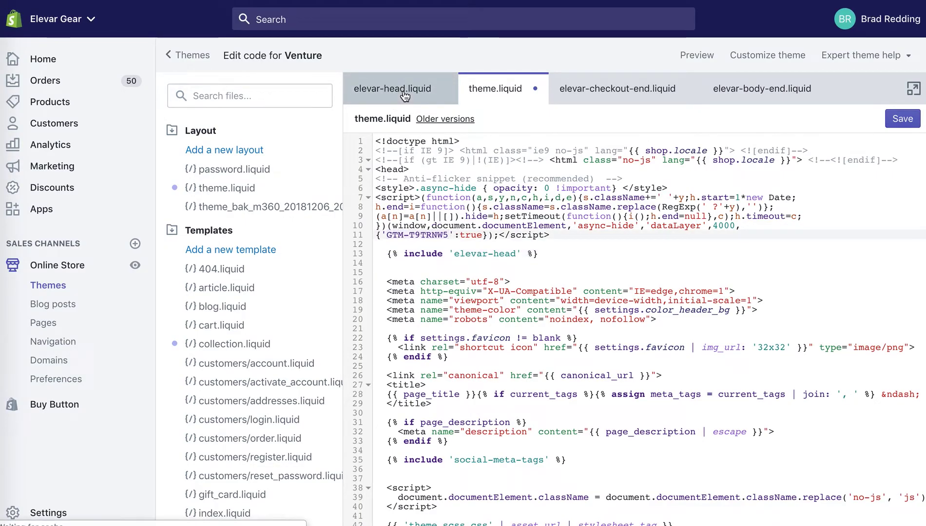
{"action": "left_click", "coordinate": [404, 93]}
{"action": "left_click", "coordinate": [486, 91]}
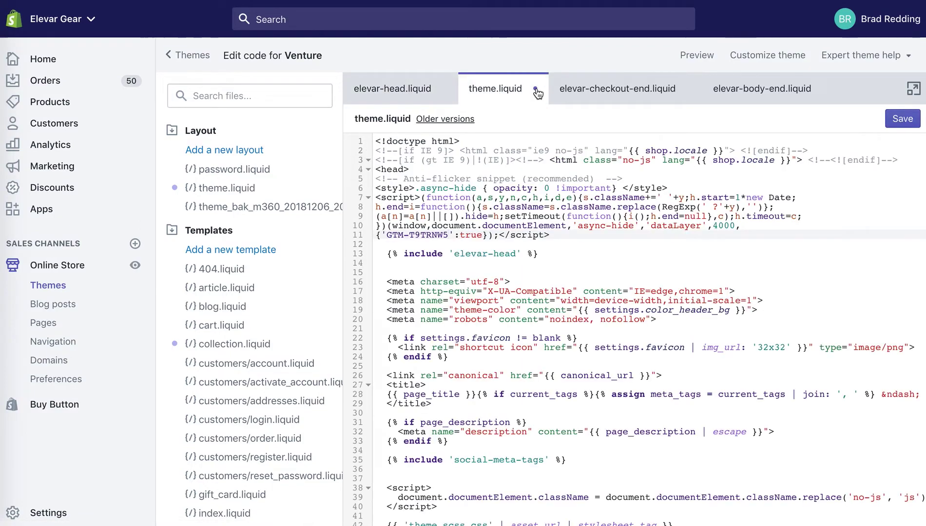
- Save Venture's theme.liquid with the anti-flicker snippet at the top of its head
{"action": "left_click_drag", "start_coordinate": [387, 178], "coordinate": [516, 226]}
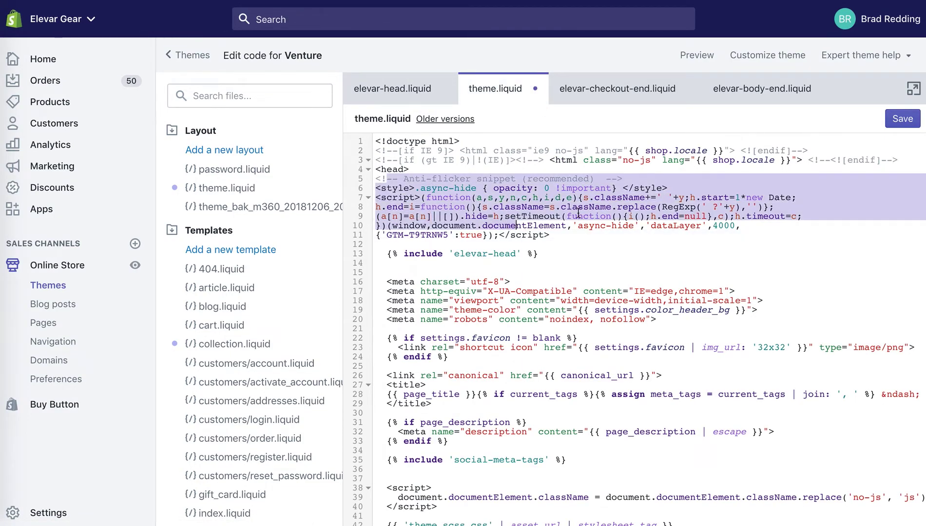
{"action": "left_click", "coordinate": [911, 126]}
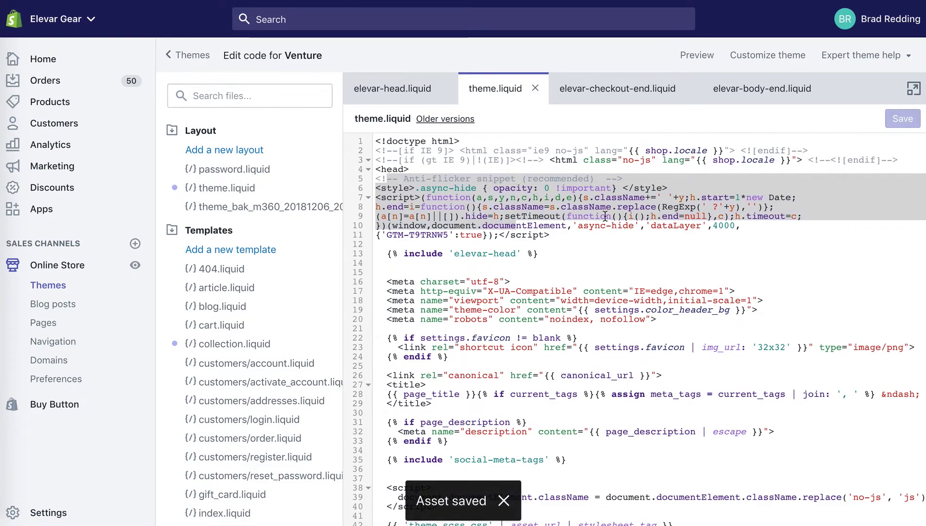
{"action": "left_click", "coordinate": [557, 217]}
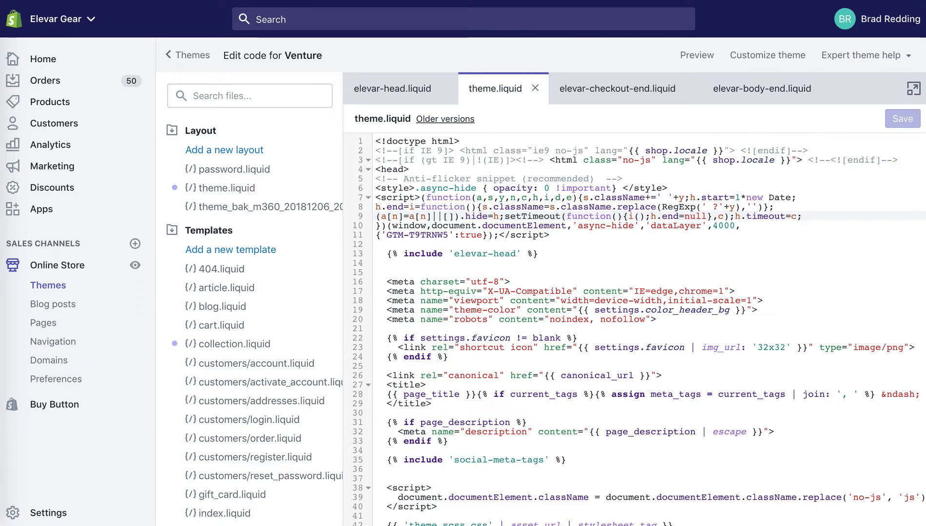
{"action": "left_click", "coordinate": [916, 1]}
- Open the pasted product URL in incognito, then browse Catalog, home, Blue Jeans and THIS IS A TEST
{"action": "left_click", "coordinate": [788, 52]}
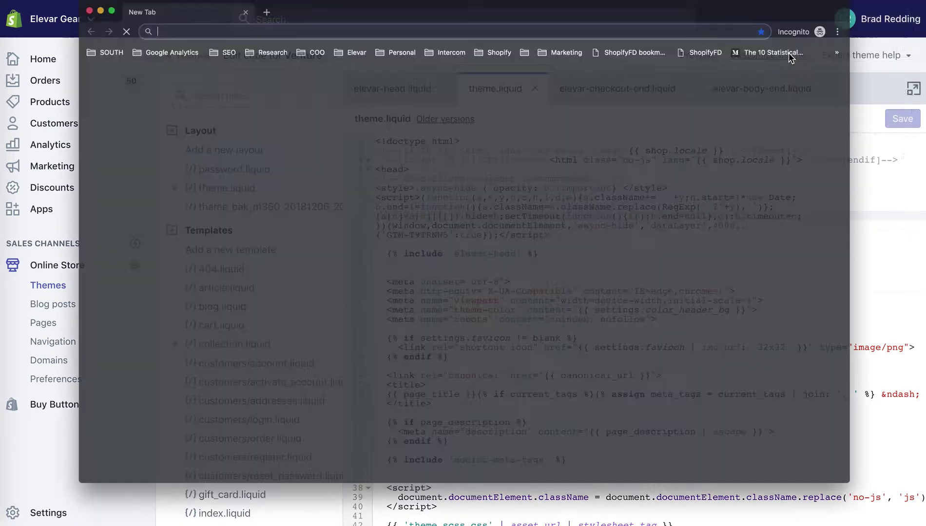
{"action": "type", "text": "https://stio-elevar-qa.myshopify.com/collections/frontpage/products/test"}
{"action": "key", "text": "Return"}
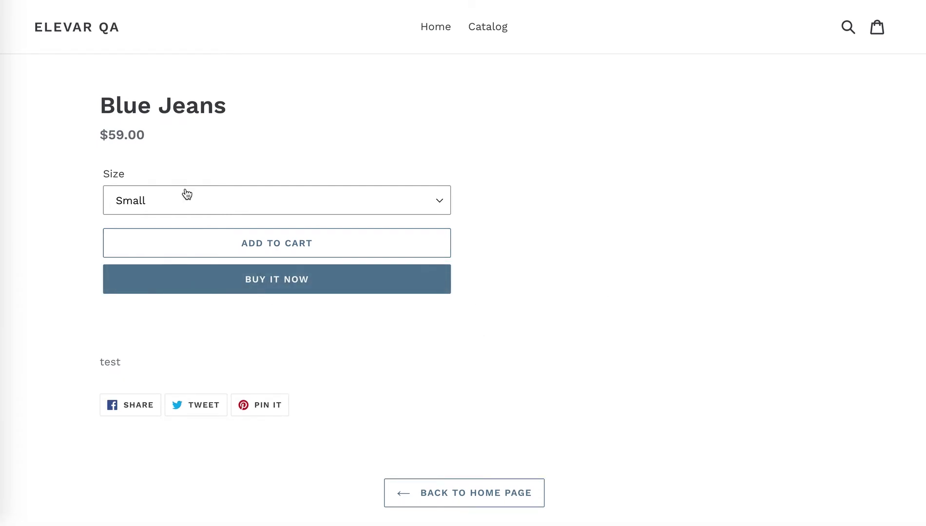
{"action": "left_click", "coordinate": [486, 26]}
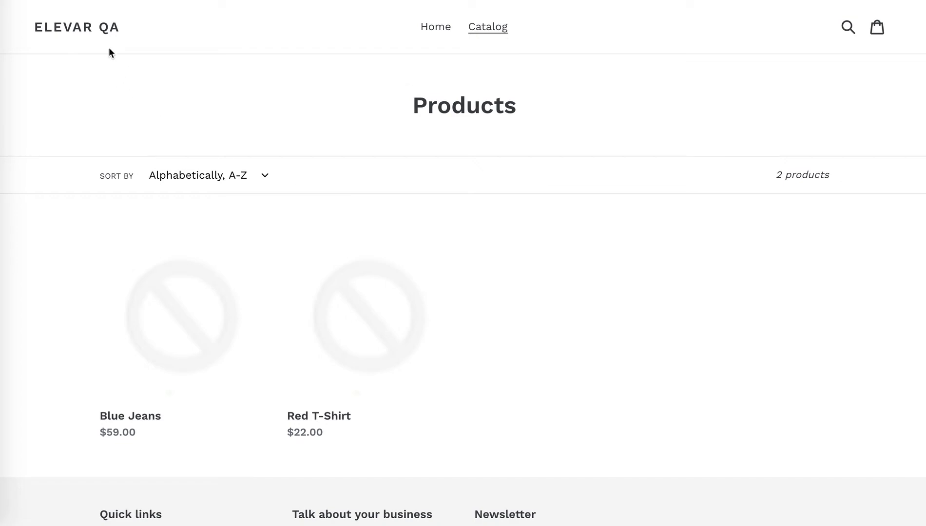
{"action": "left_click", "coordinate": [70, 28]}
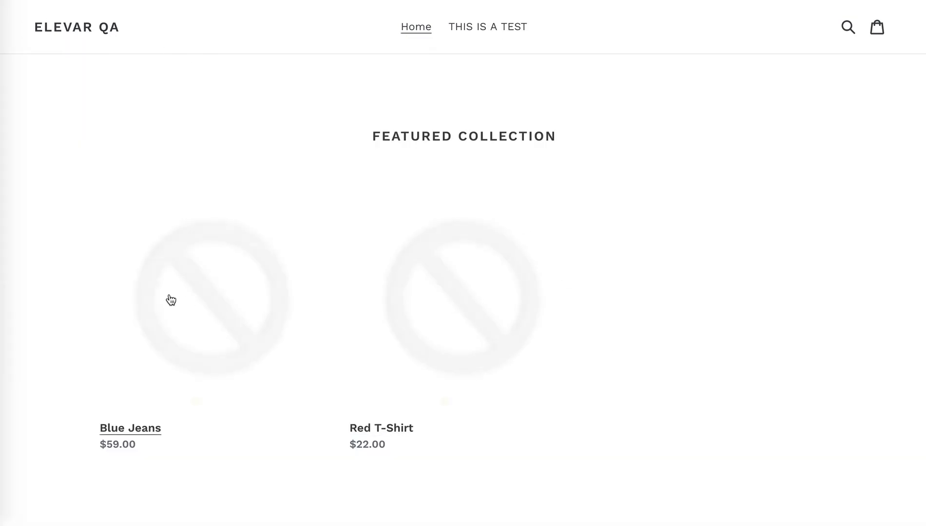
{"action": "left_click", "coordinate": [163, 289]}
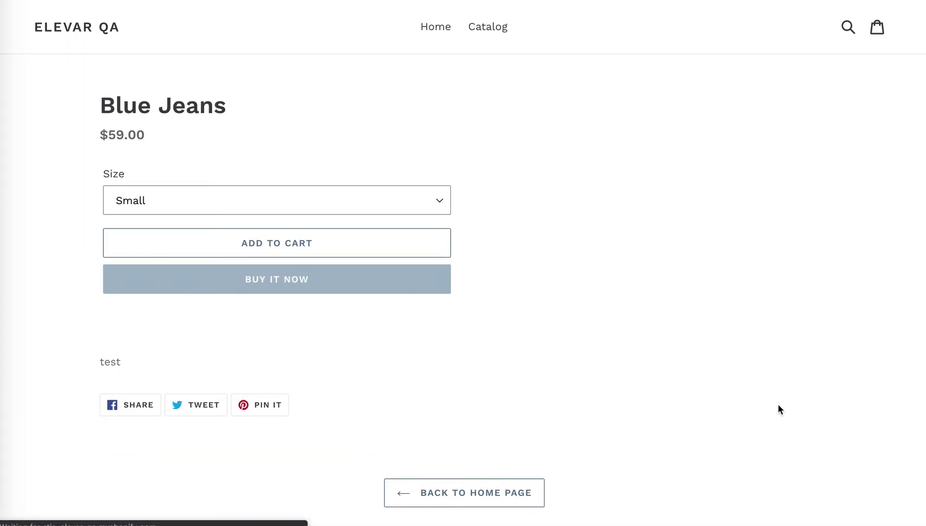
{"action": "left_click", "coordinate": [47, 34]}
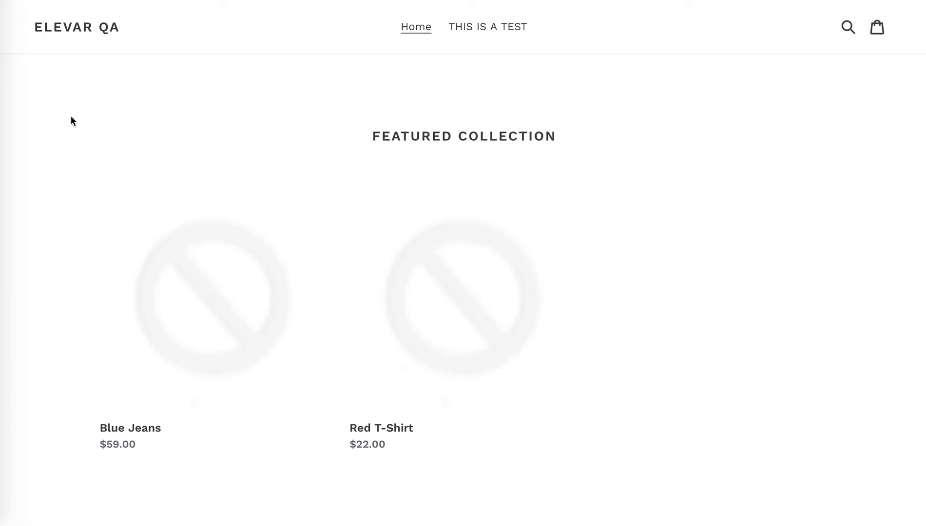
{"action": "left_click", "coordinate": [508, 27]}
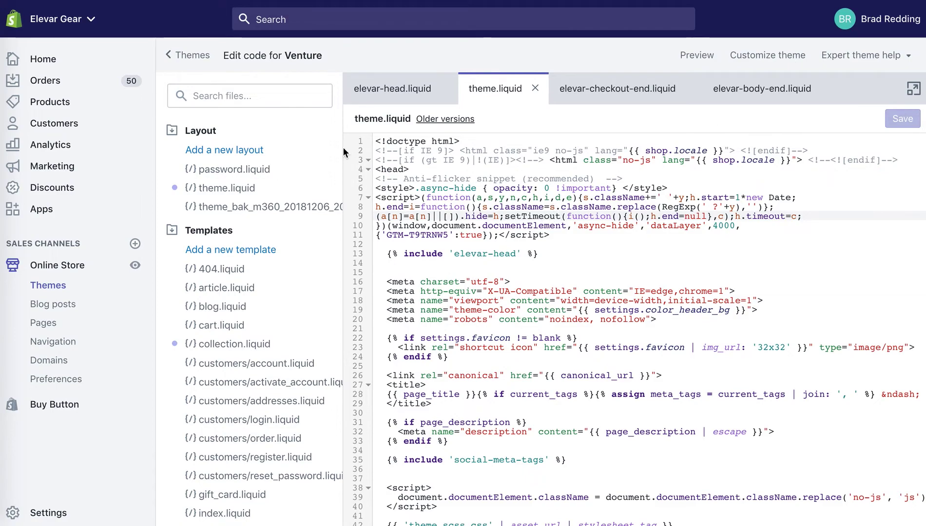
- Review the anti-flicker snippet on lines 4–10 of Debut's theme.liquid and save the file
{"action": "left_click_drag", "start_coordinate": [380, 178], "coordinate": [551, 236]}
{"action": "left_click", "coordinate": [454, 197]}
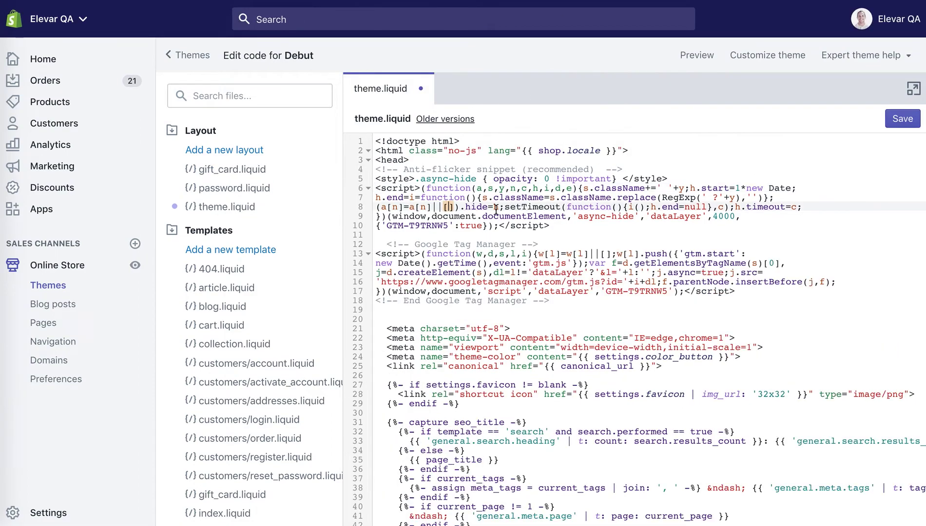
{"action": "left_click", "coordinate": [900, 126]}
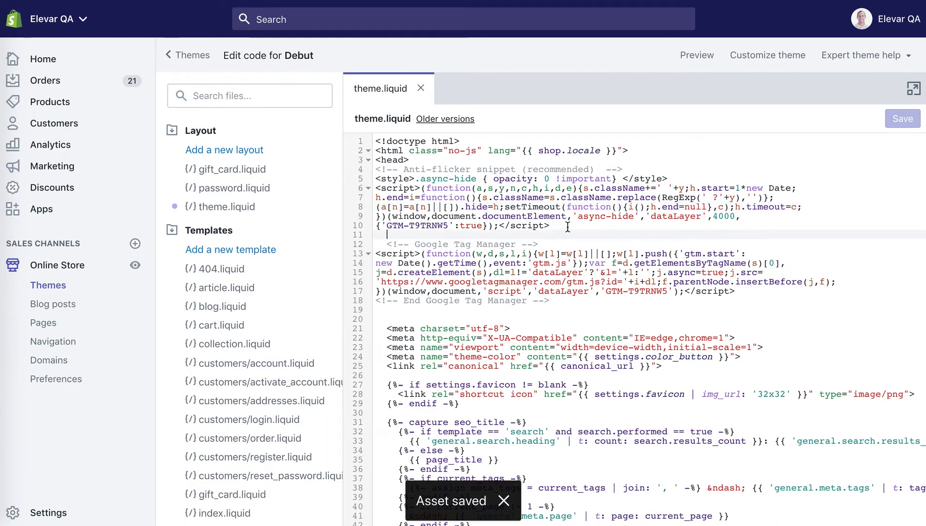
{"action": "left_click_drag", "start_coordinate": [567, 227], "coordinate": [593, 233]}
{"action": "left_click", "coordinate": [404, 188]}
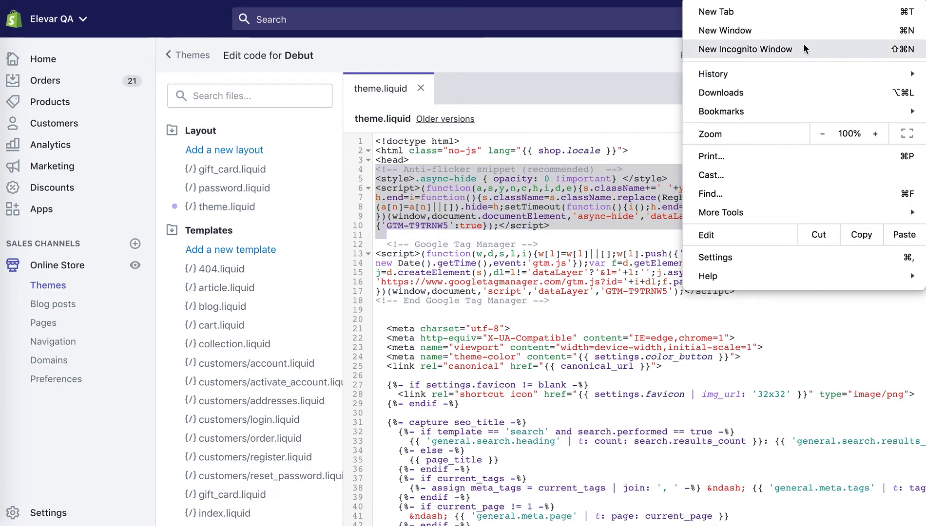
- Load the Elevar QA store in a new private incognito window
{"action": "left_click", "coordinate": [800, 44]}
{"action": "type", "text": "stio"}
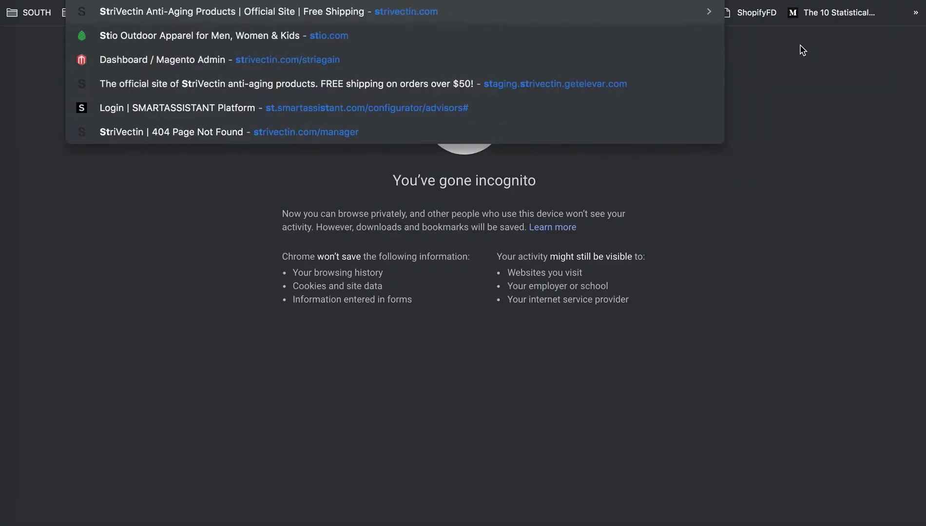
{"action": "key", "text": "Down"}
{"action": "key", "text": "Down"}
{"action": "key", "text": "Return"}
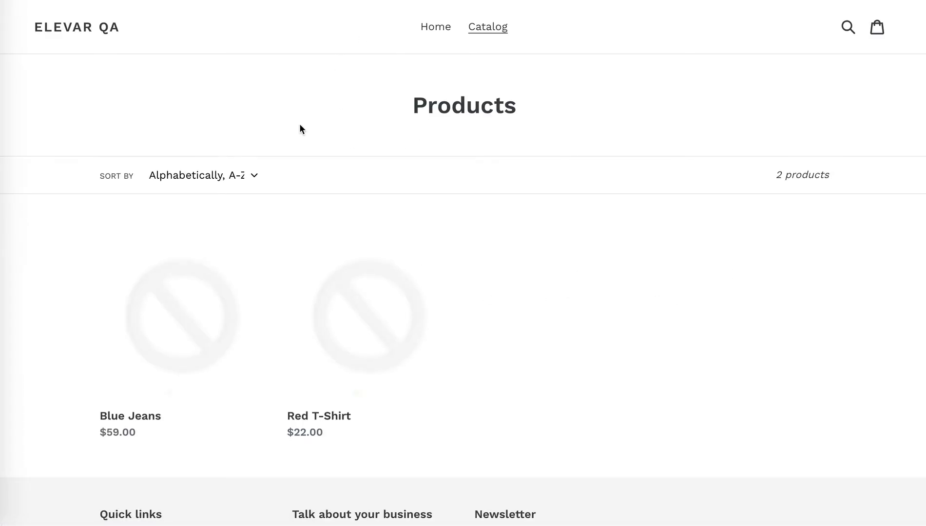
- Browse the product pages, home page and catalog to check for flicker, then return to theme.liquid
{"action": "left_click", "coordinate": [390, 323]}
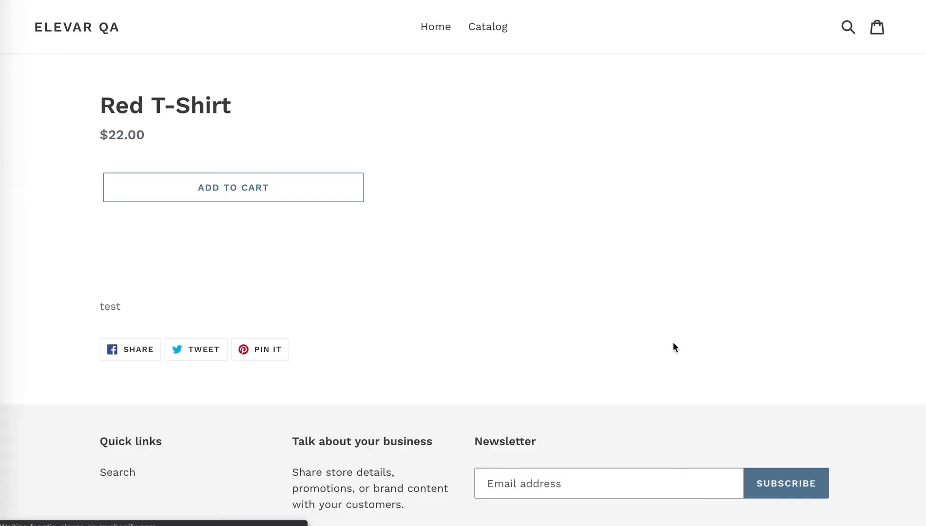
{"action": "left_click", "coordinate": [55, 29]}
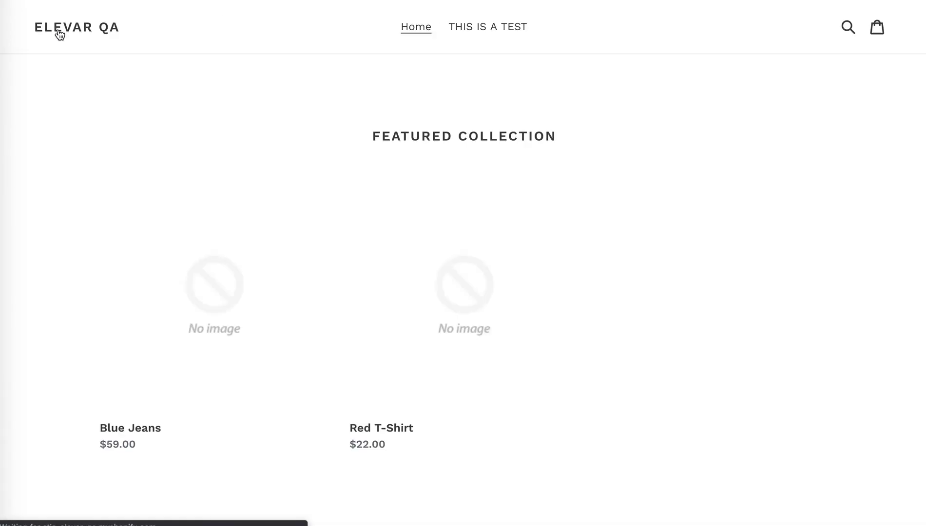
{"action": "left_click", "coordinate": [464, 322]}
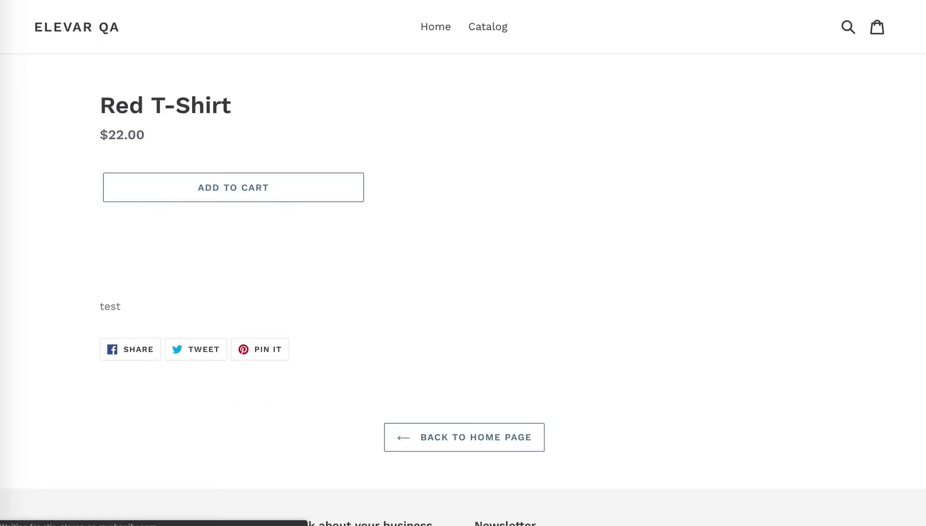
{"action": "left_click", "coordinate": [487, 27]}
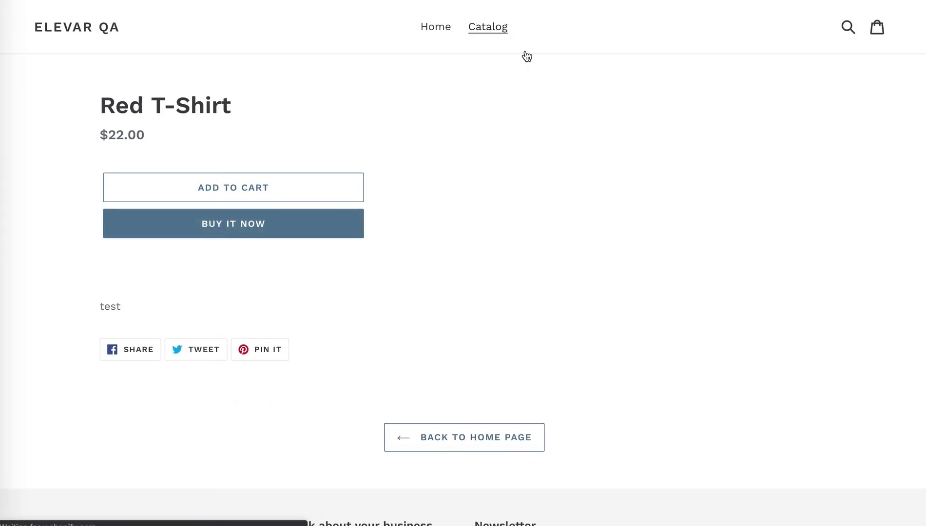
{"action": "left_click", "coordinate": [80, 31]}
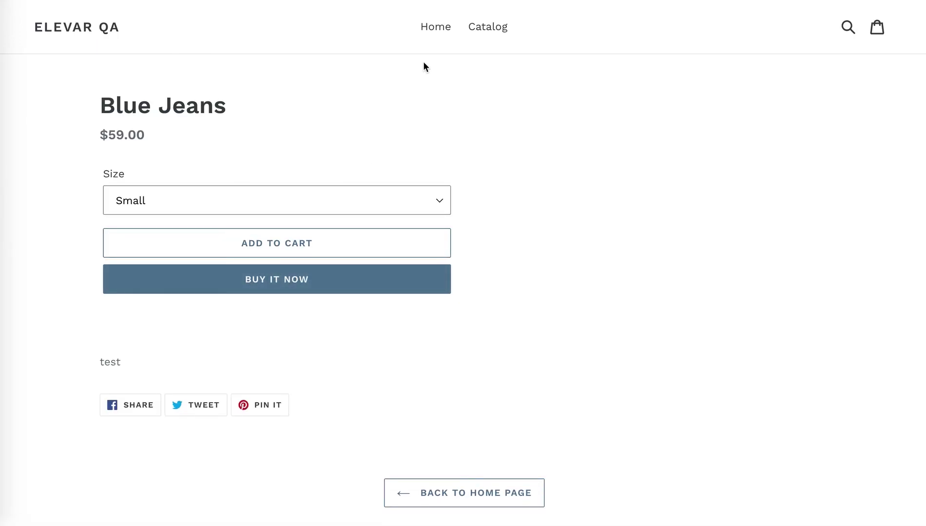
{"action": "key", "text": "ctrl+Tab"}
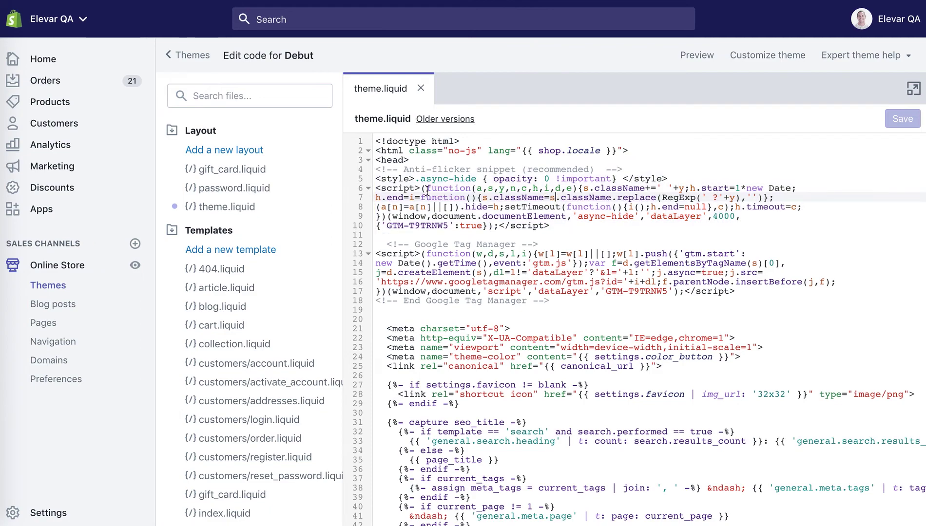
{"action": "left_click_drag", "start_coordinate": [375, 169], "coordinate": [375, 206]}
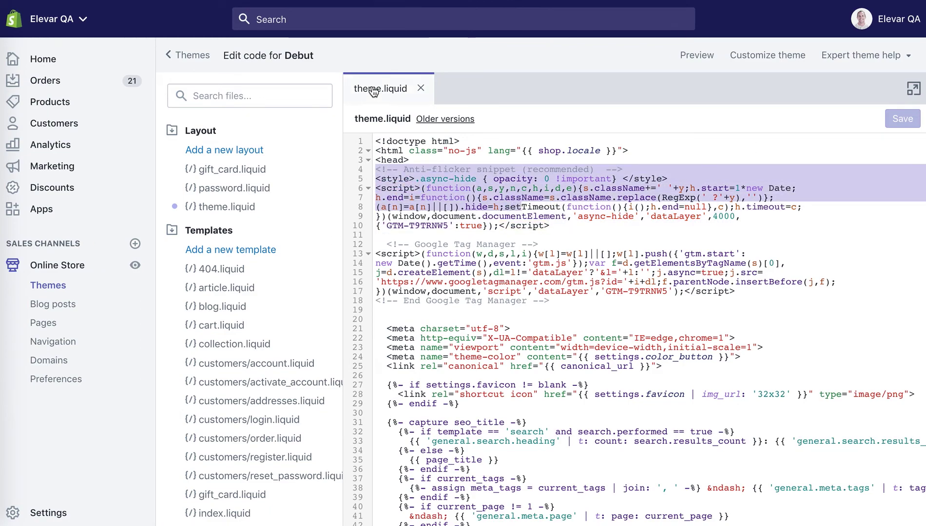